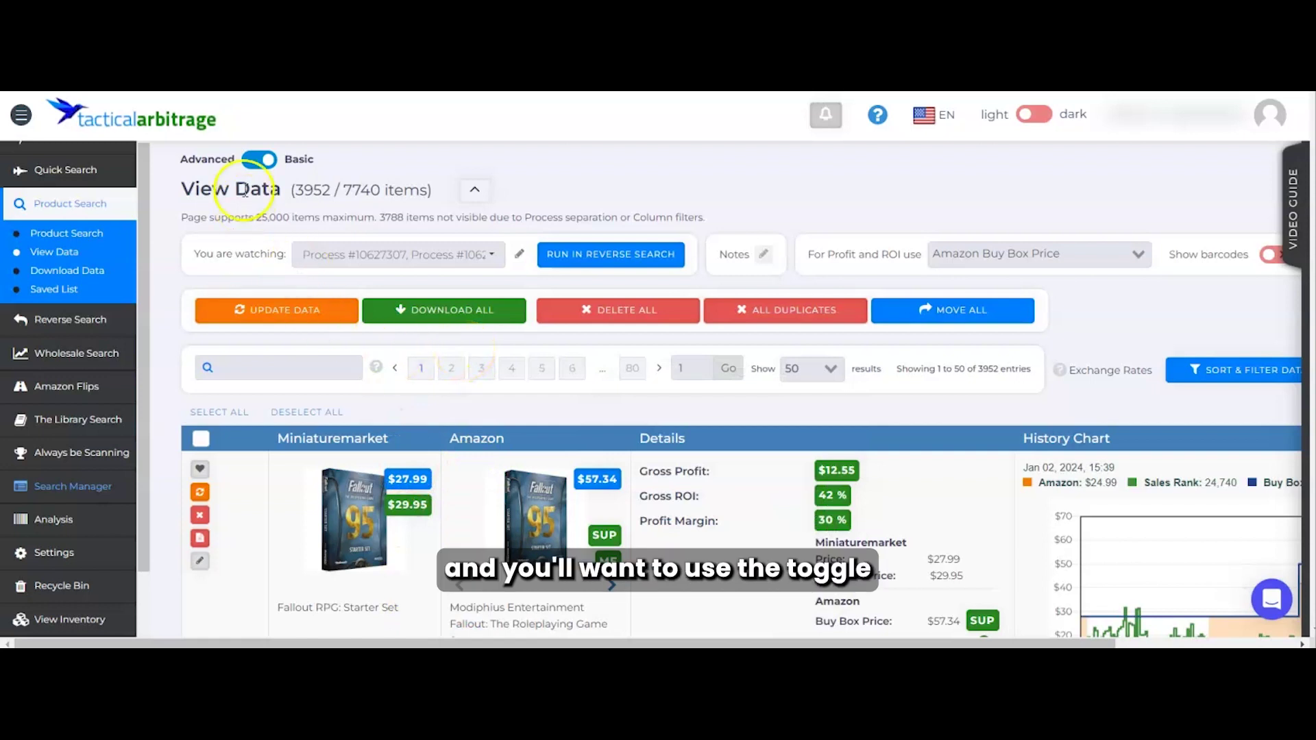
Switch the View Data page from the Basic to the Advanced view.
click(245, 163)
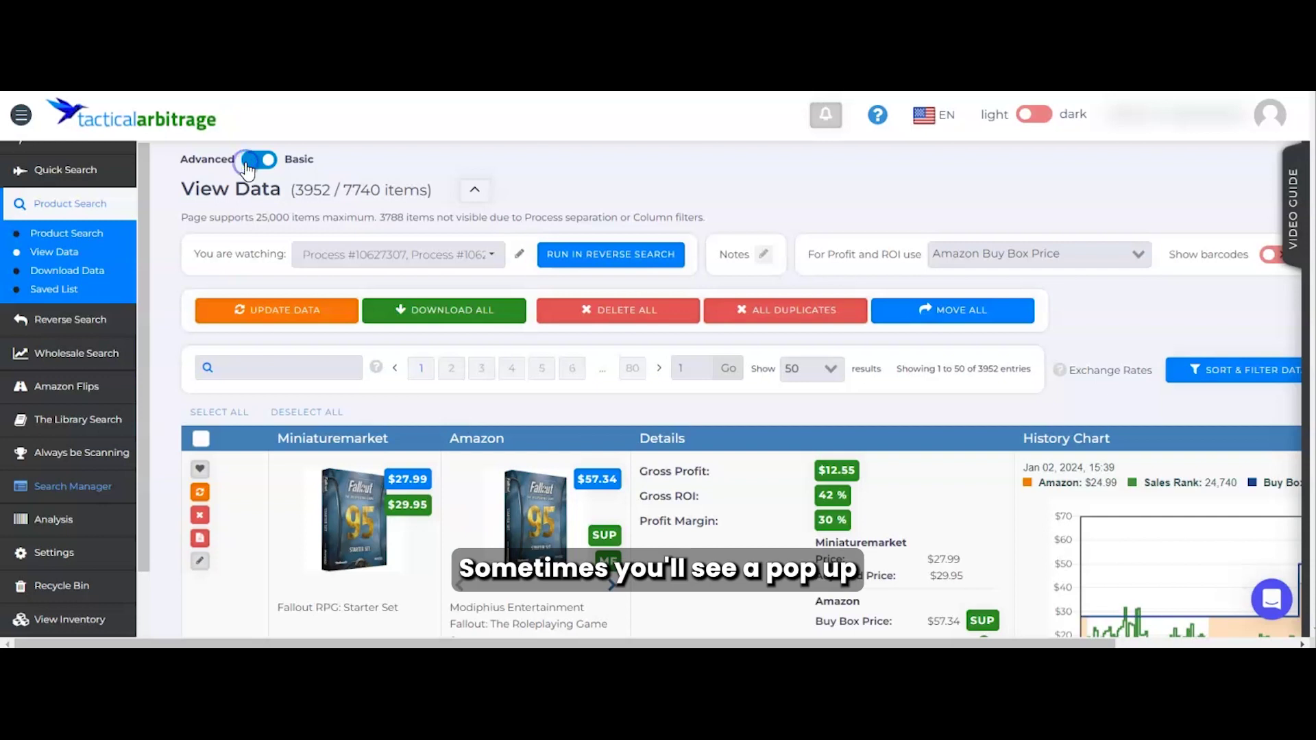
click(249, 166)
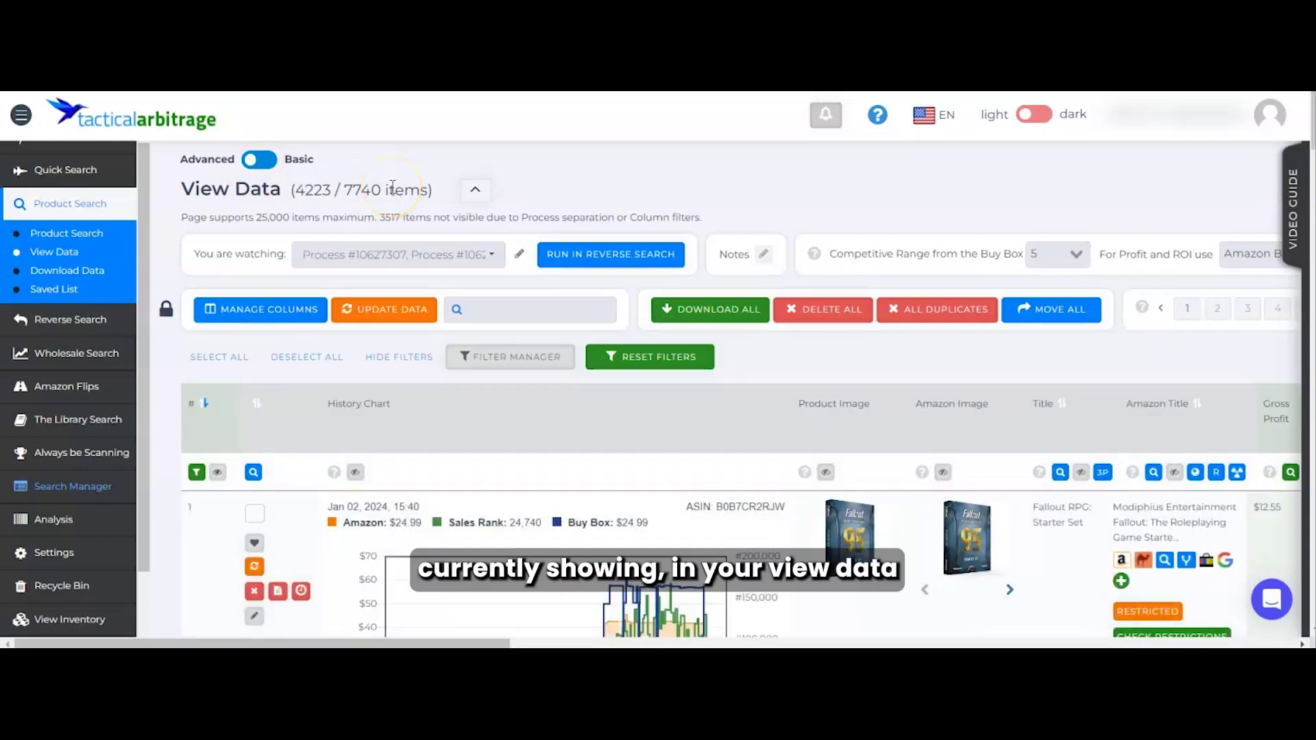
Review the scans available in the list of watched processes and close it, keeping the current selection.
click(489, 271)
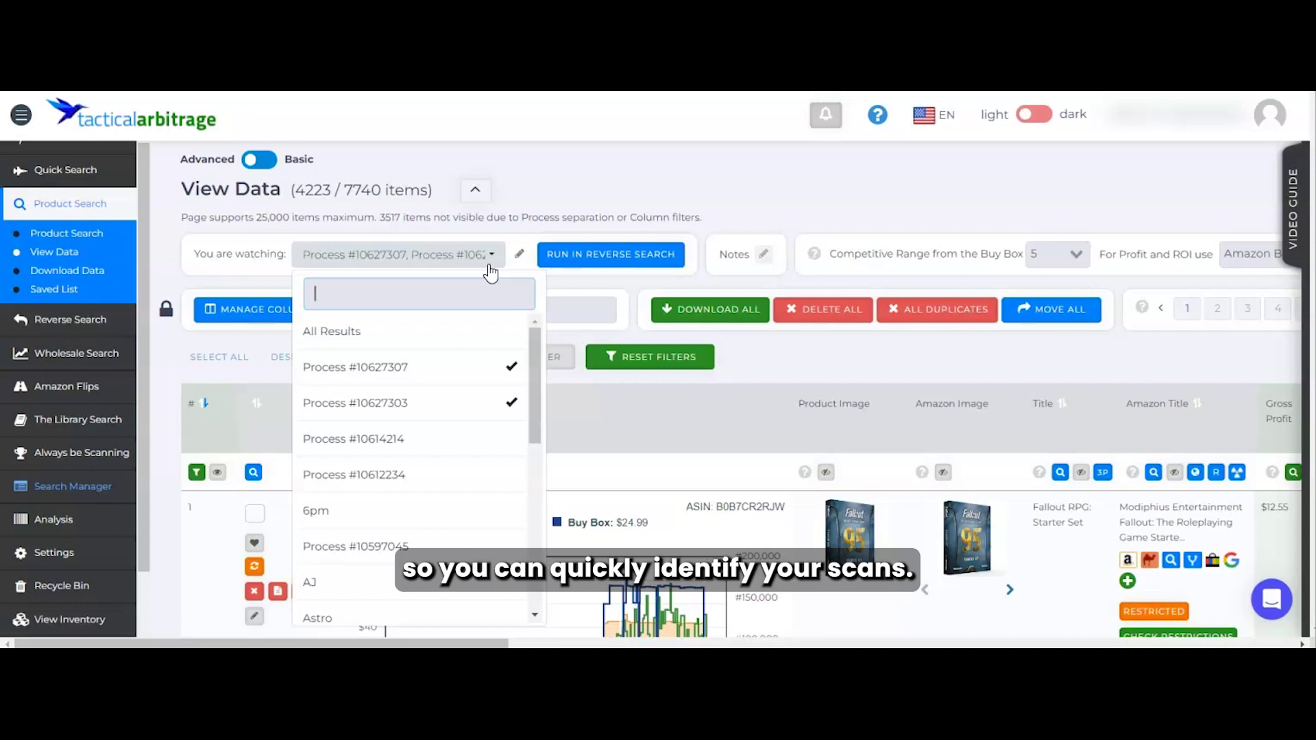
mouse_move(400, 406)
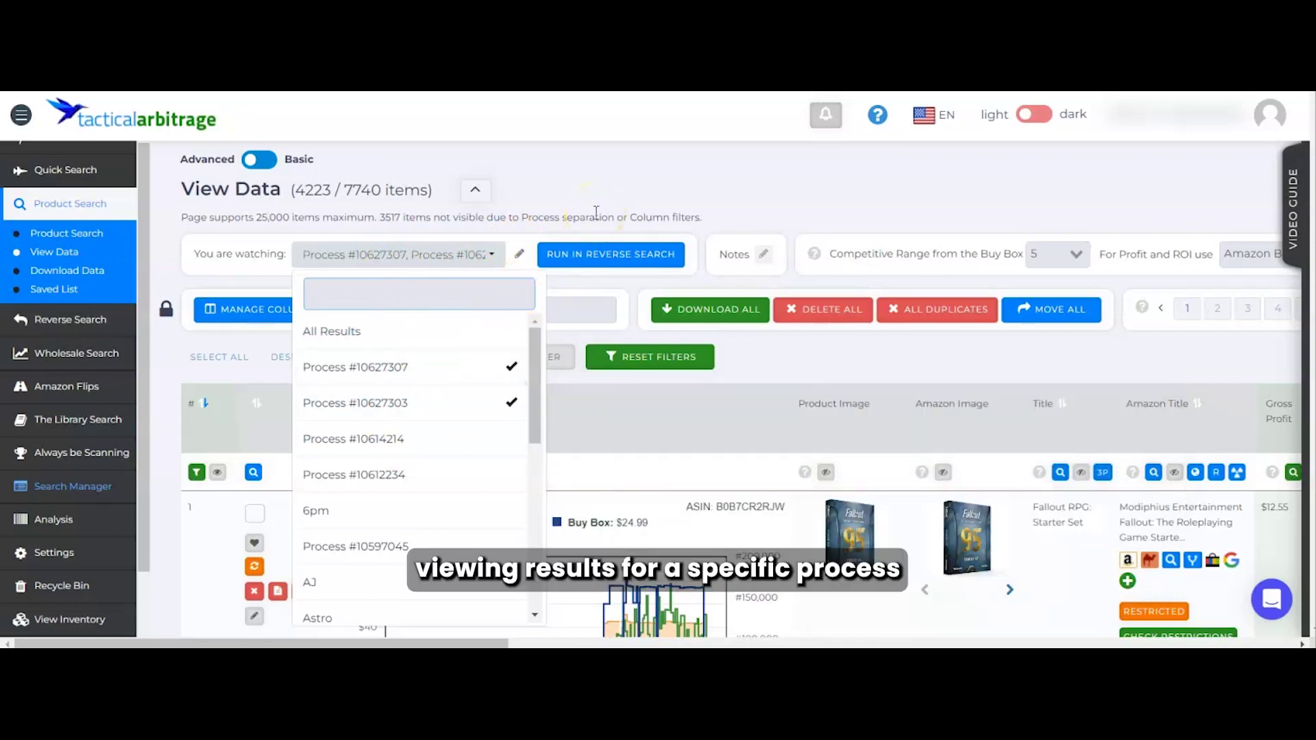
click(611, 194)
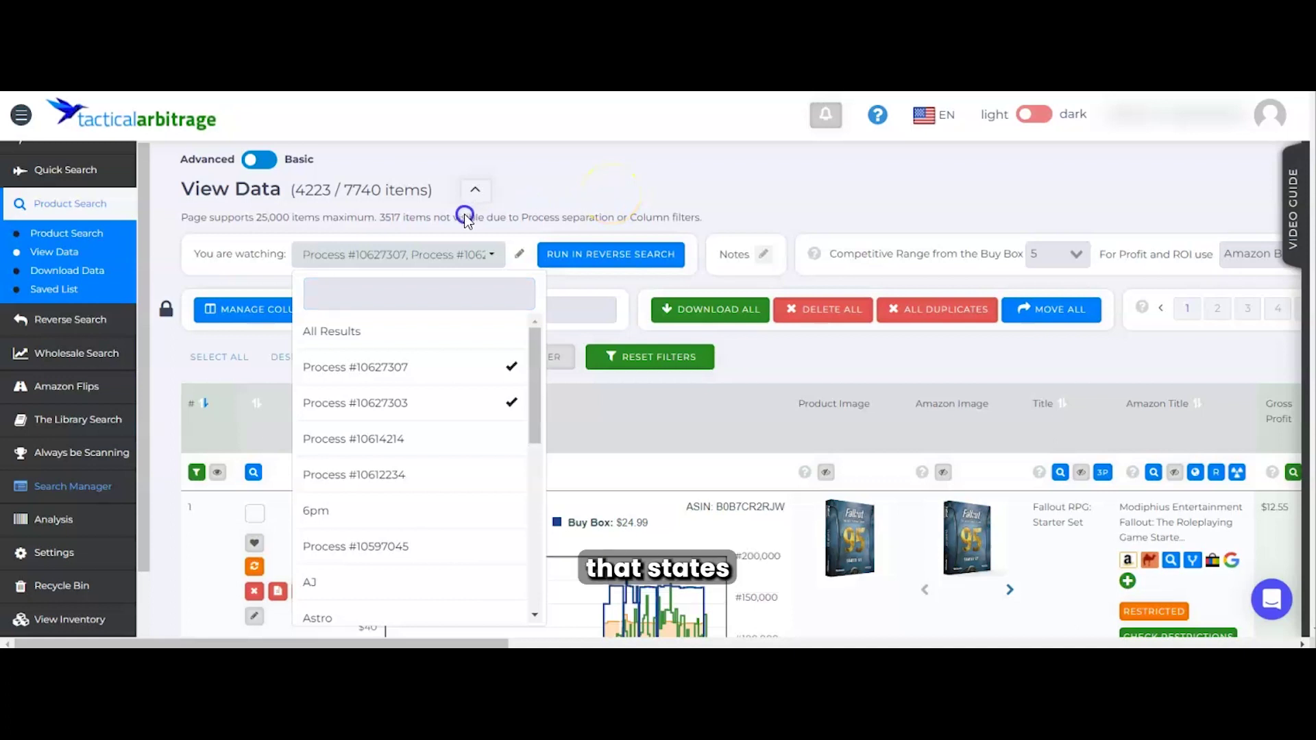
click(595, 220)
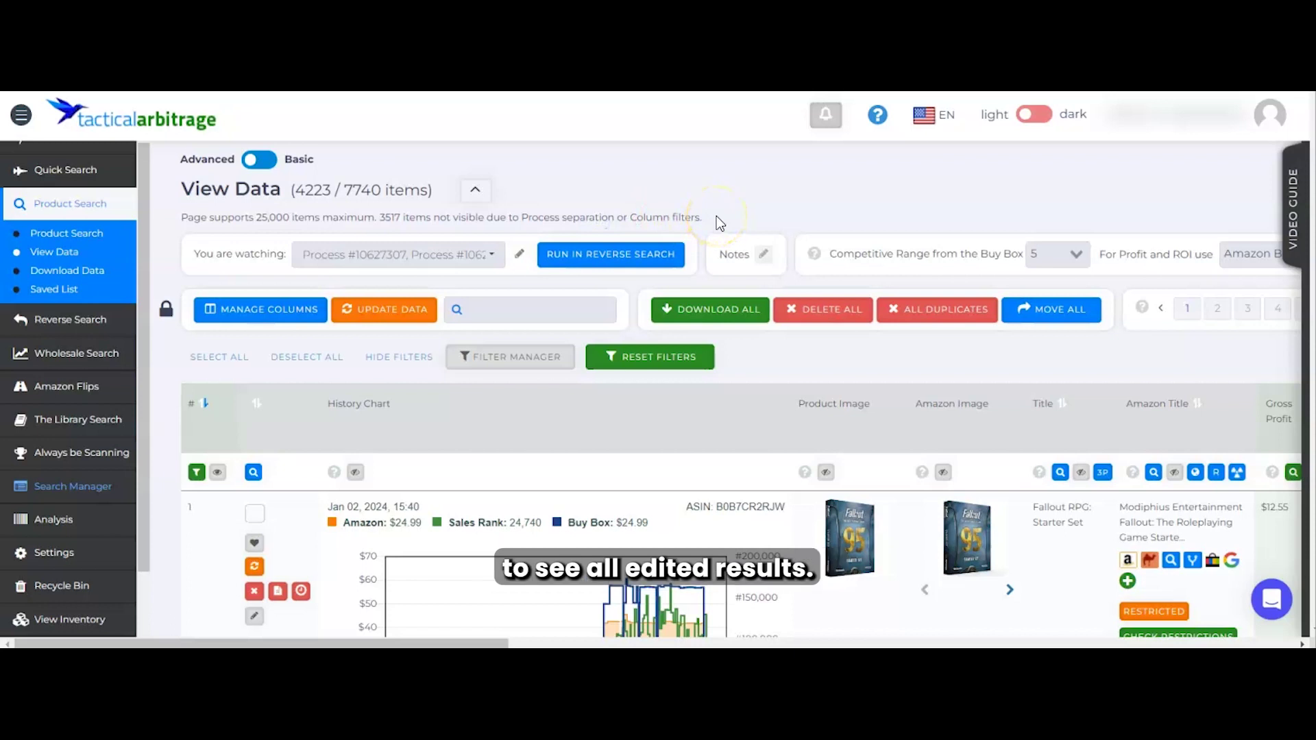
click(479, 259)
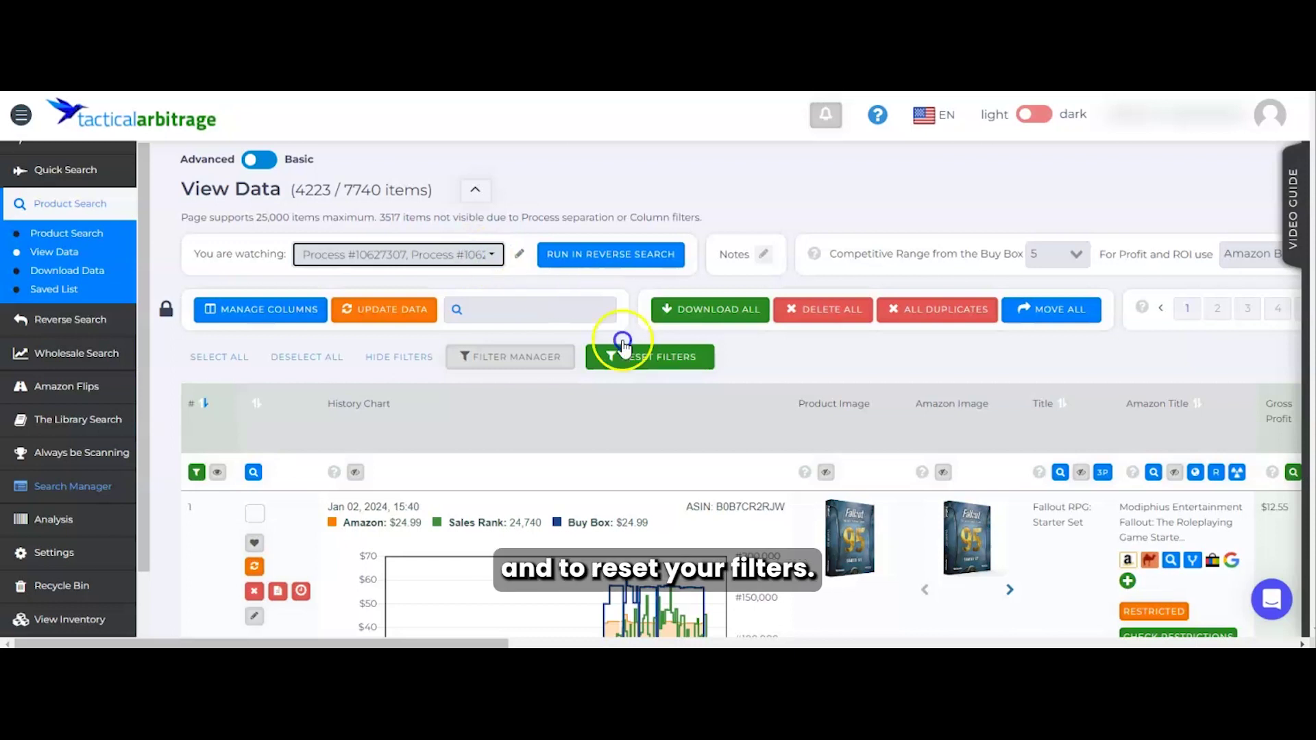
click(493, 259)
click(647, 166)
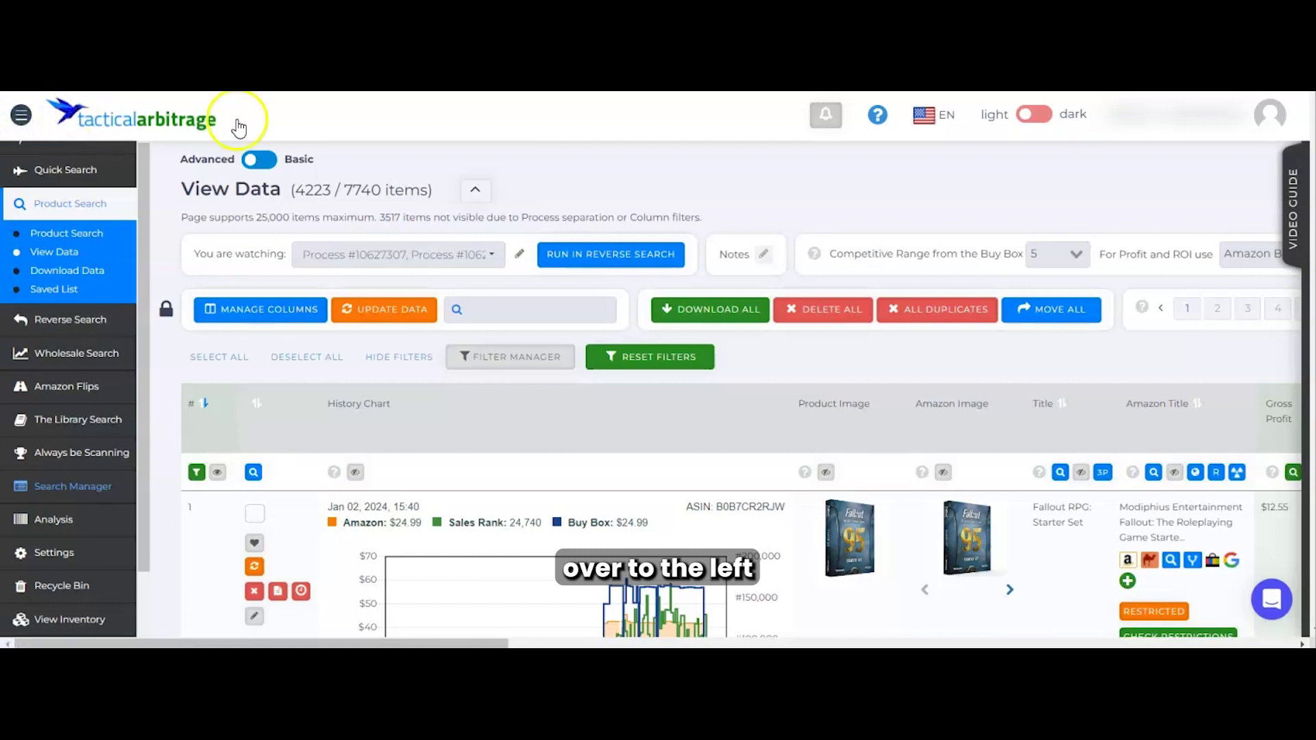
Collapse the navigation sidebar to widen the results table, and fold and unfold the controls above the table.
click(471, 191)
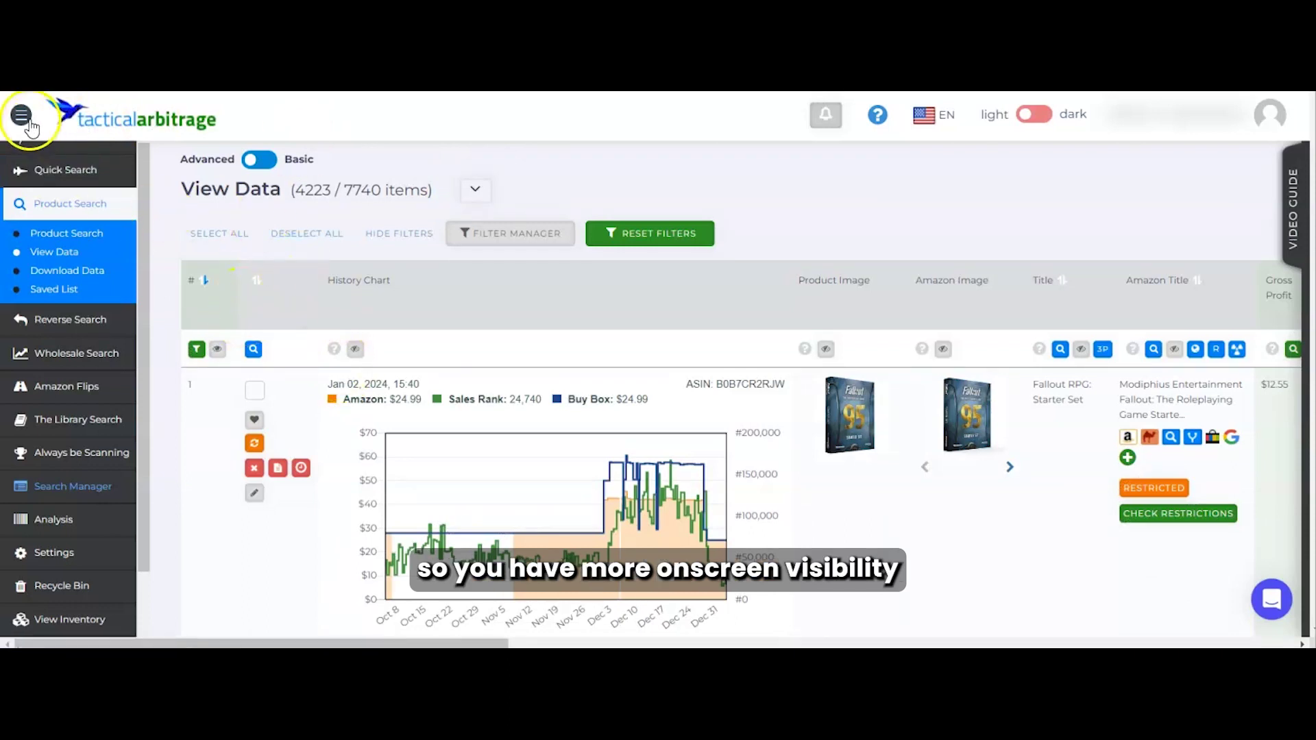
click(23, 122)
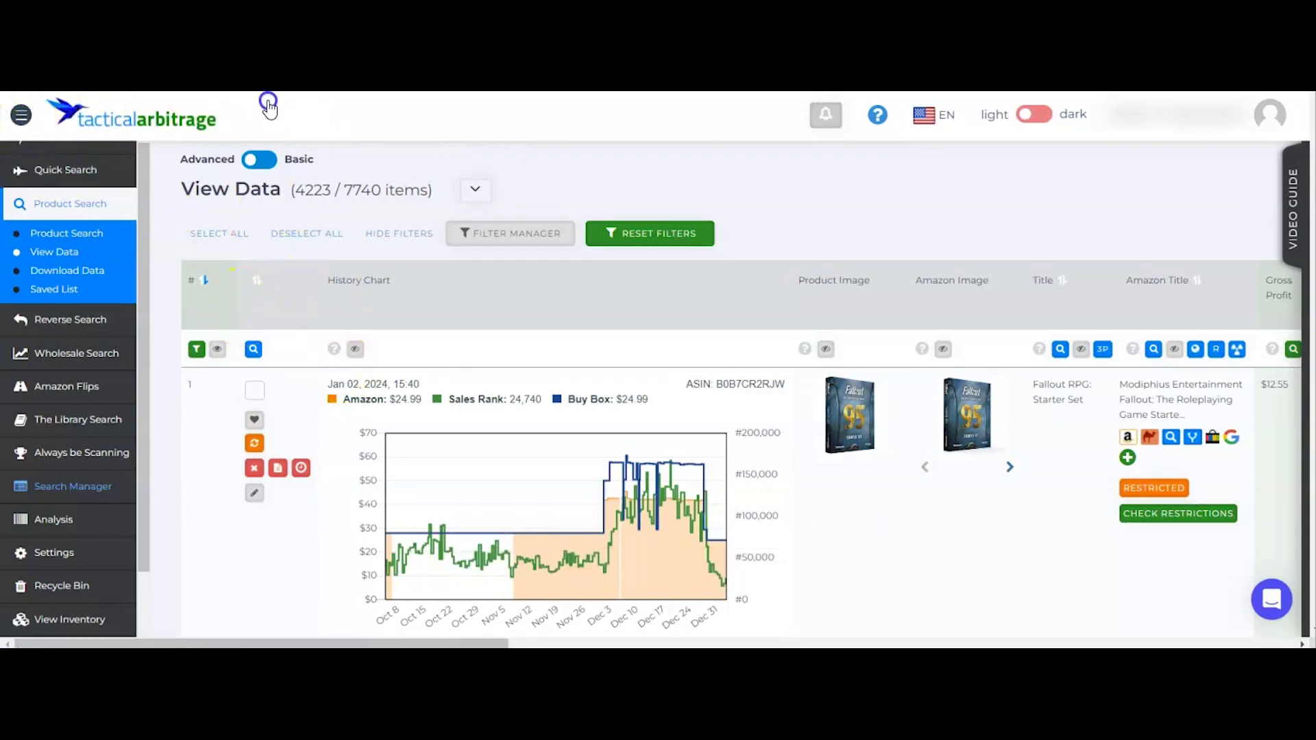
click(377, 193)
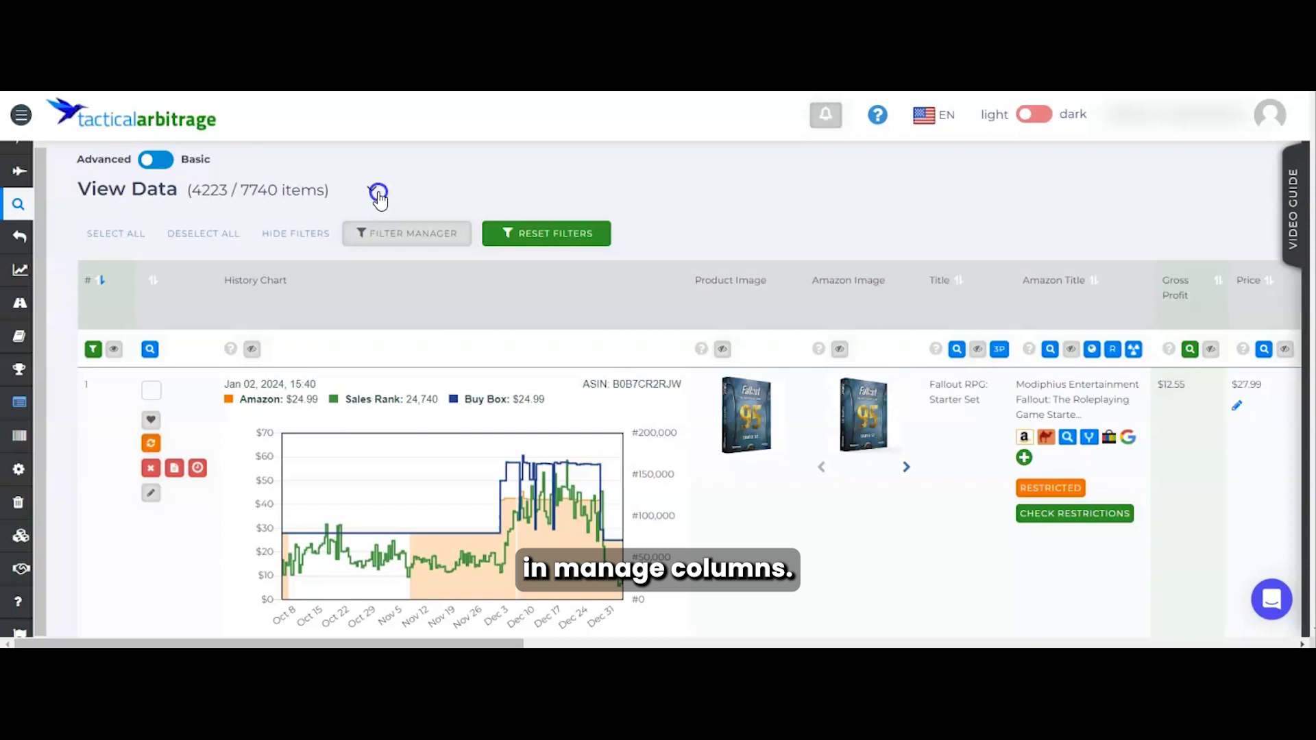
click(378, 193)
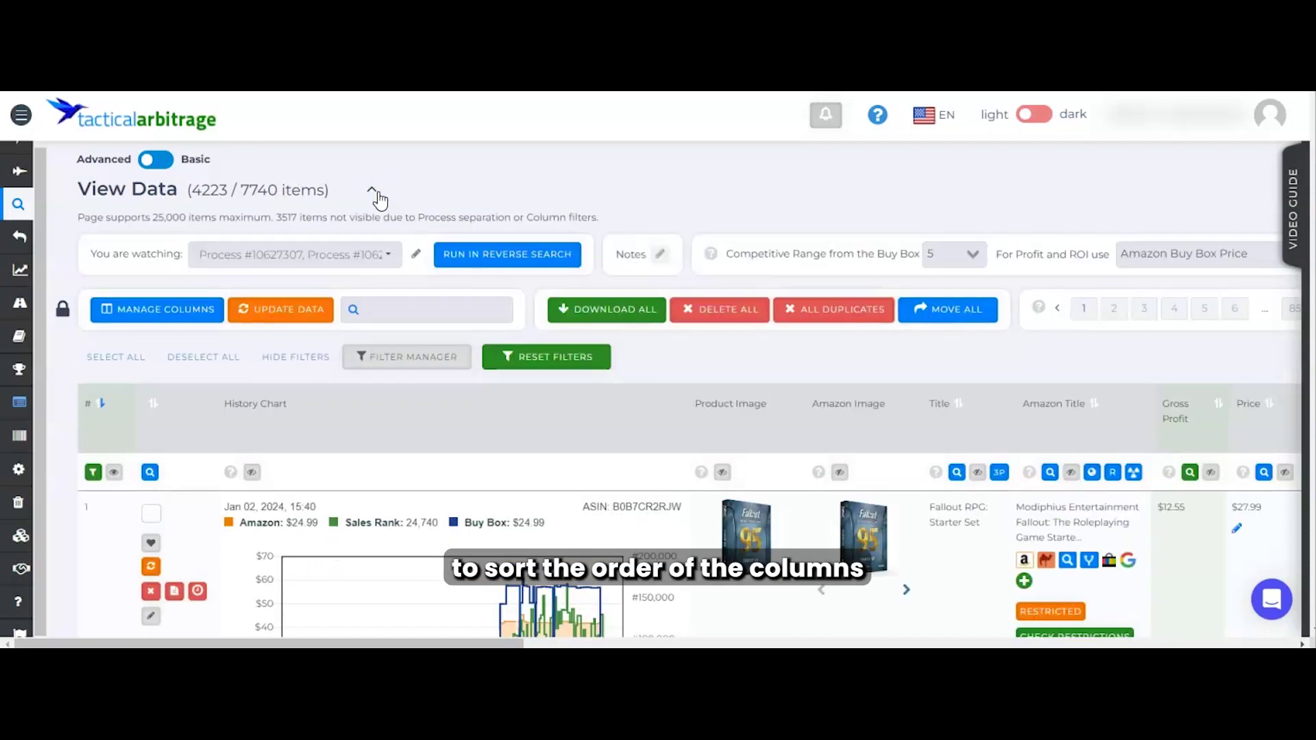
Review the column visibility settings in Manage Columns, close the dialog and examine the column order in the results table.
click(178, 312)
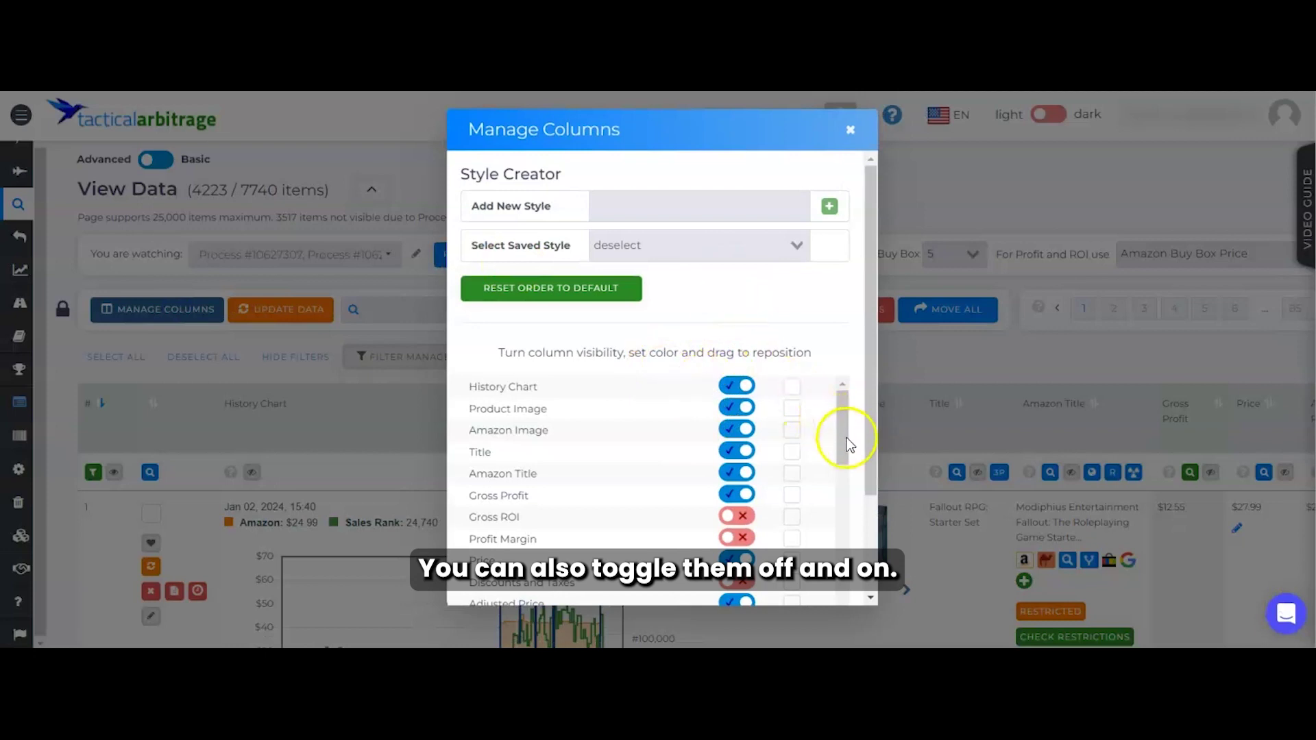
drag(838, 441, 832, 611)
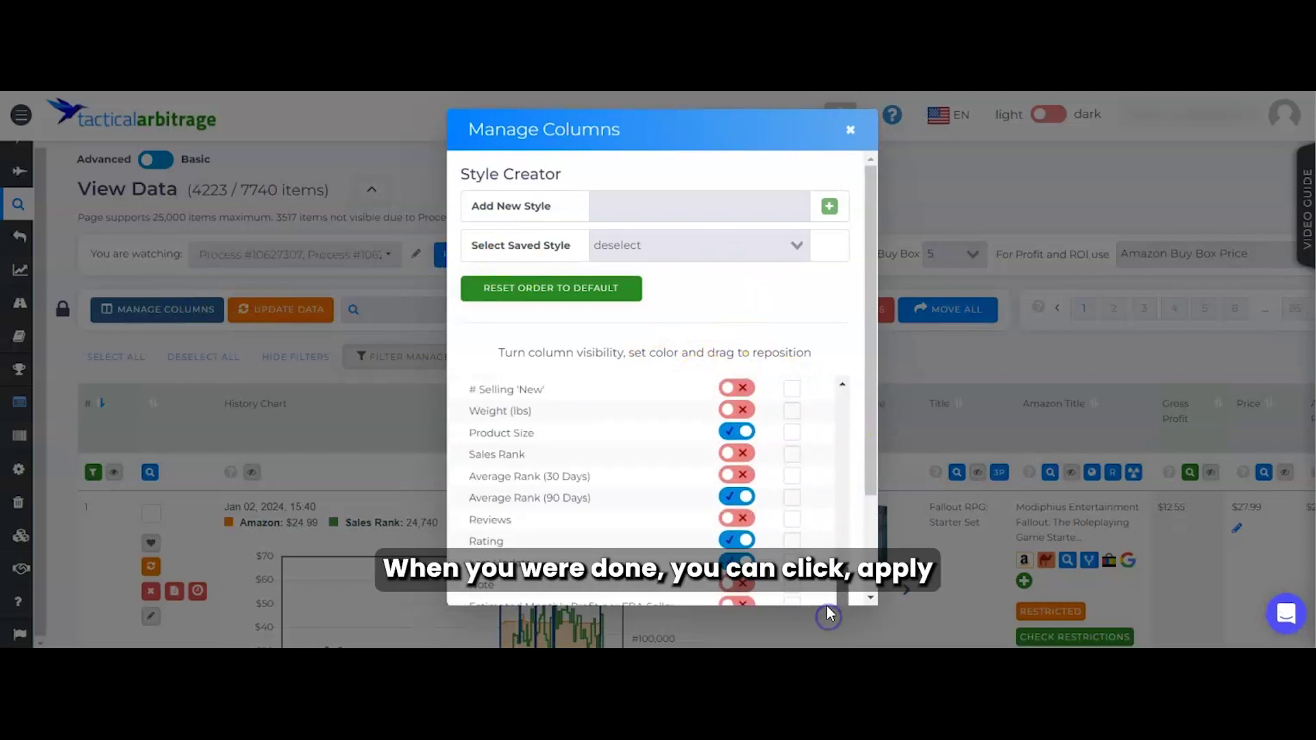
scroll(855, 473, down, 2)
click(778, 574)
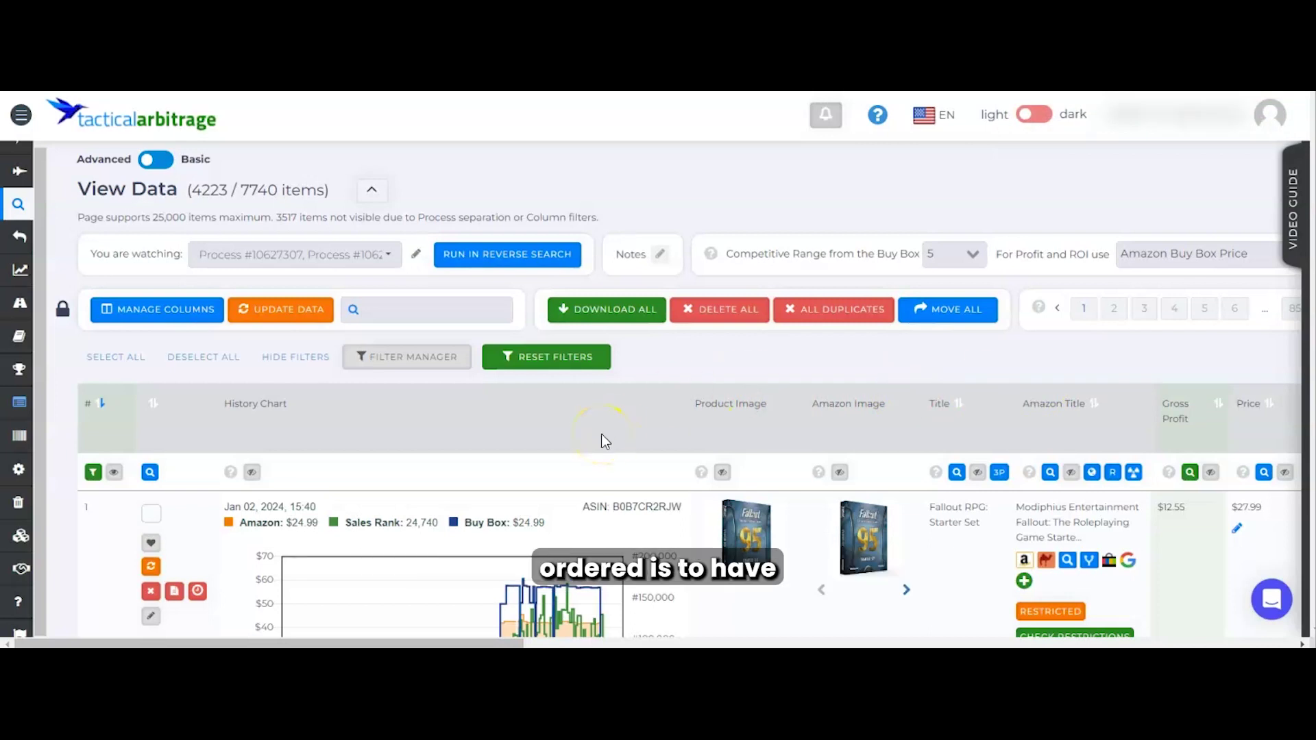
scroll(382, 521, down, 1)
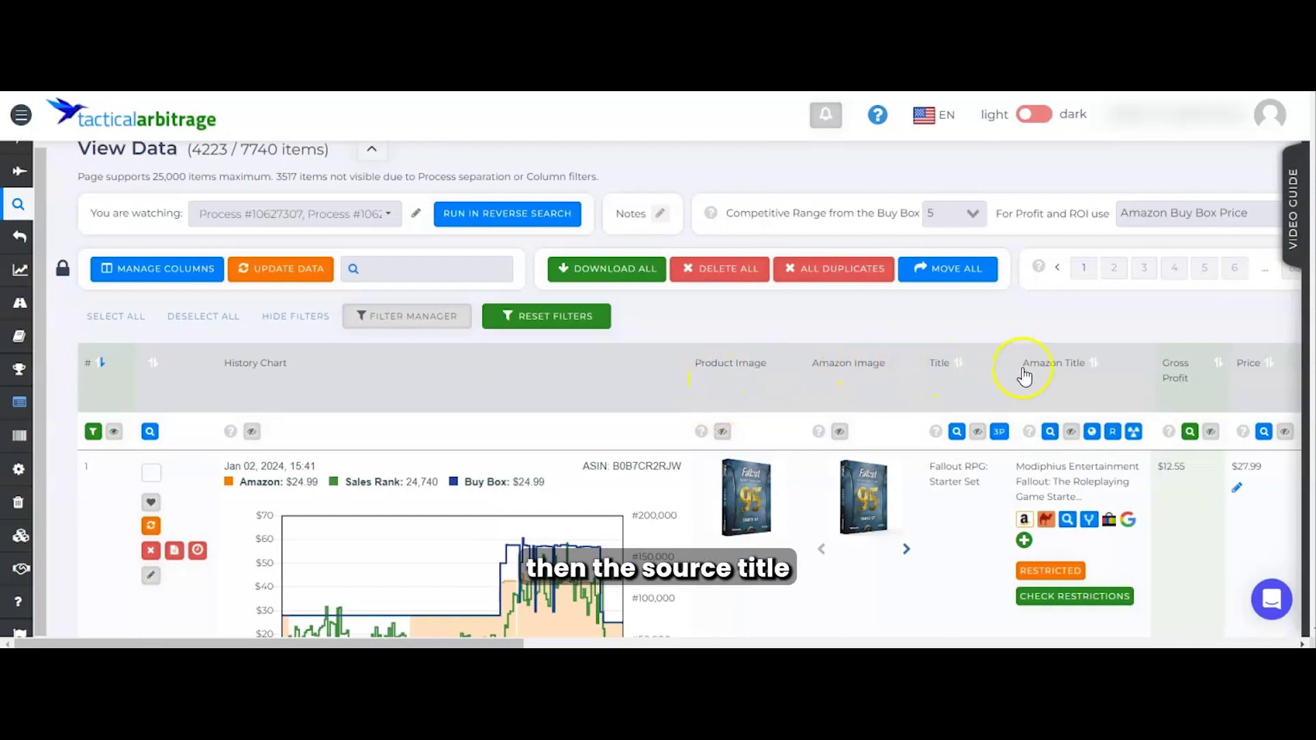
scroll(1059, 377, right, 2)
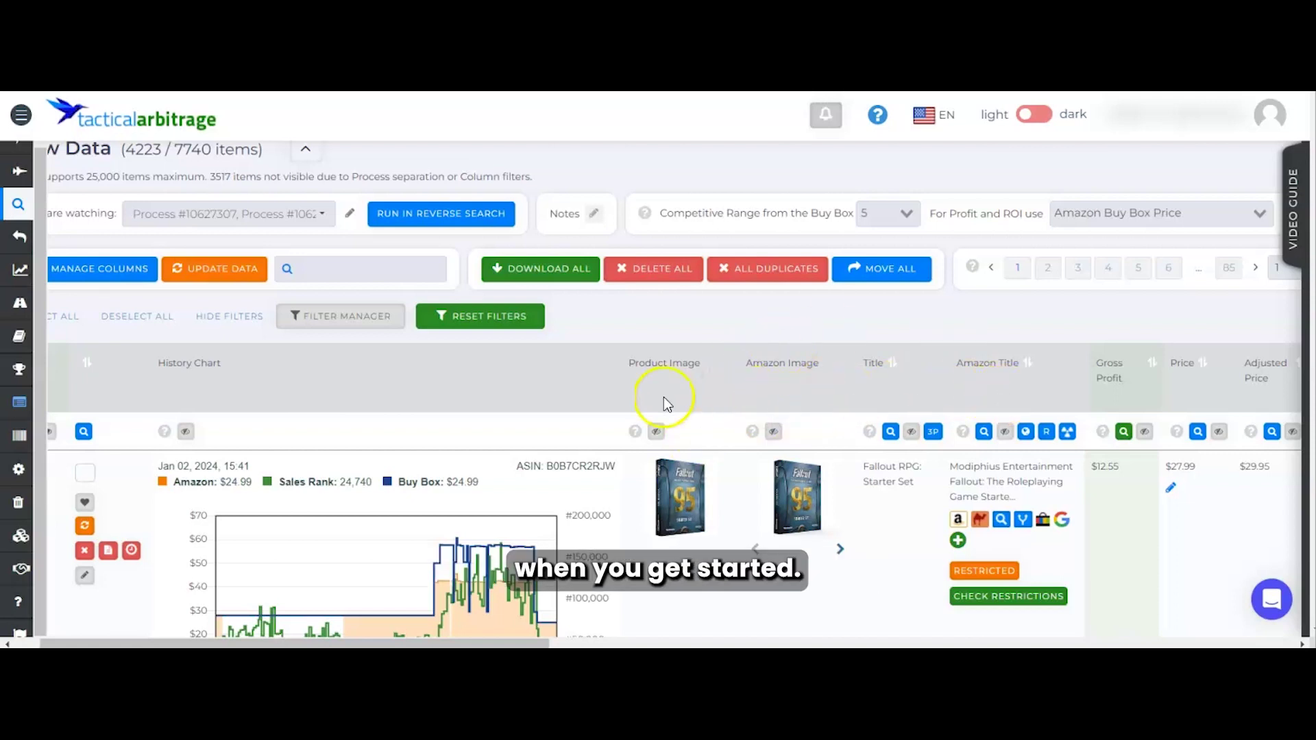
scroll(263, 389, left, 2)
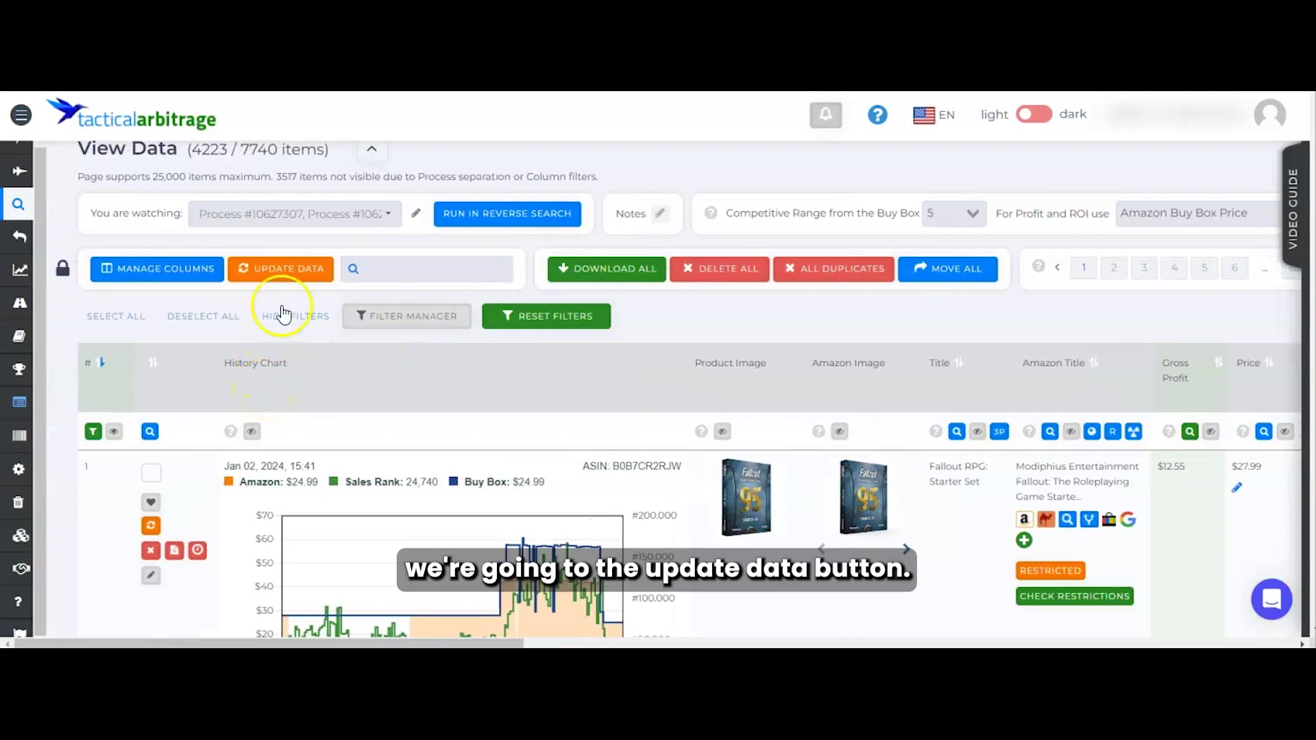
Review the Update Data options and the price, tax, prep and shipping fields of Update Adjusted Prices, closing them without updating.
click(310, 271)
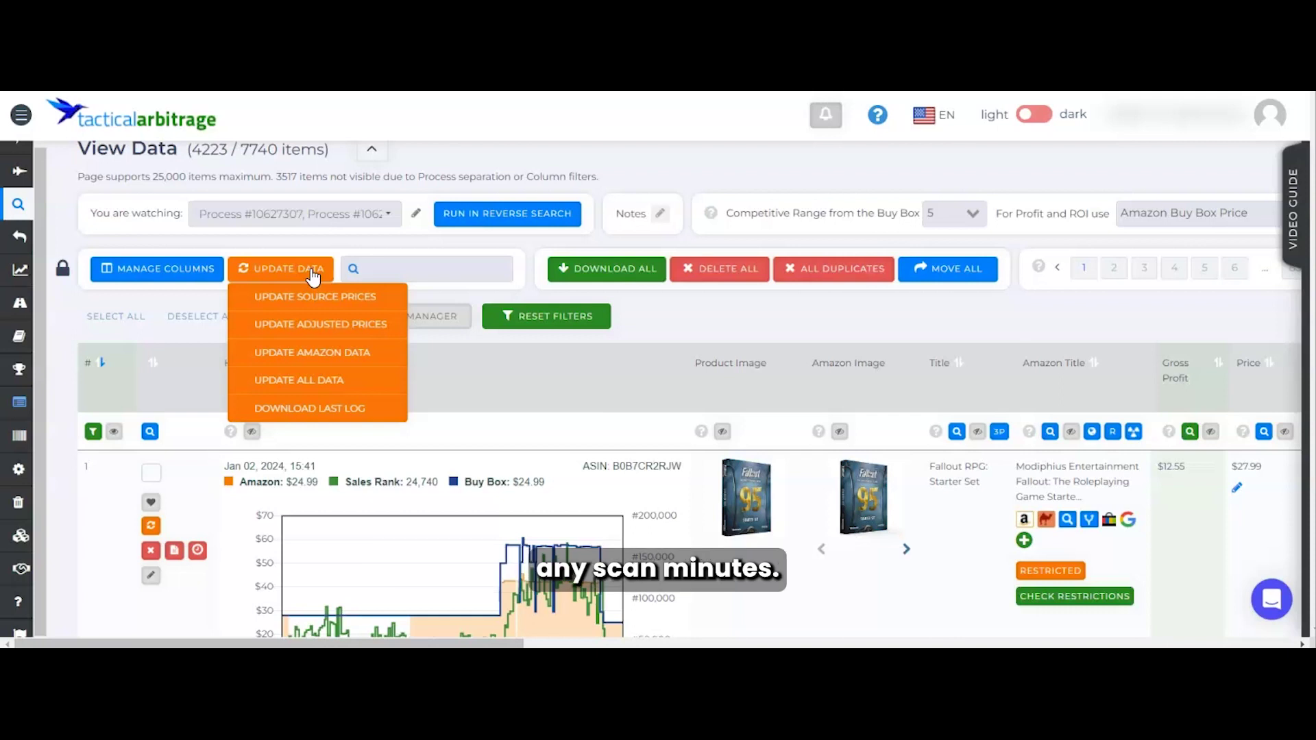
click(321, 326)
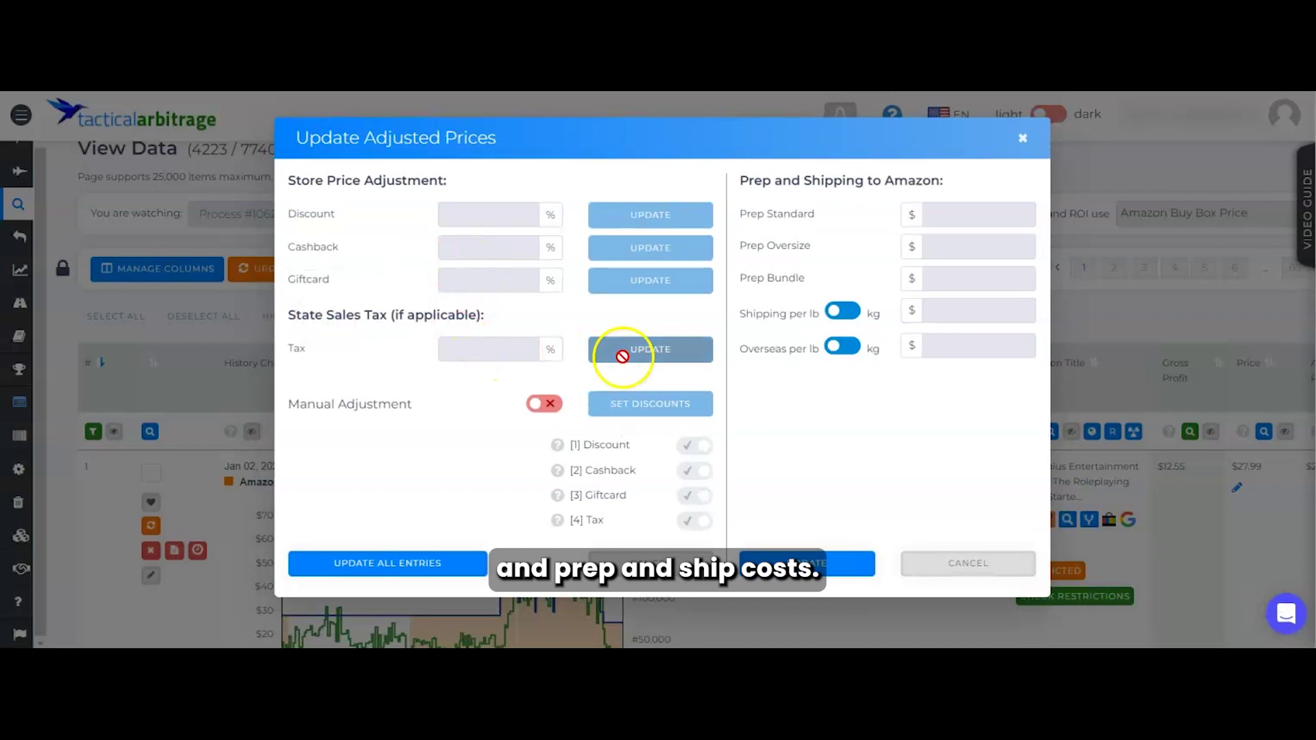
click(1023, 139)
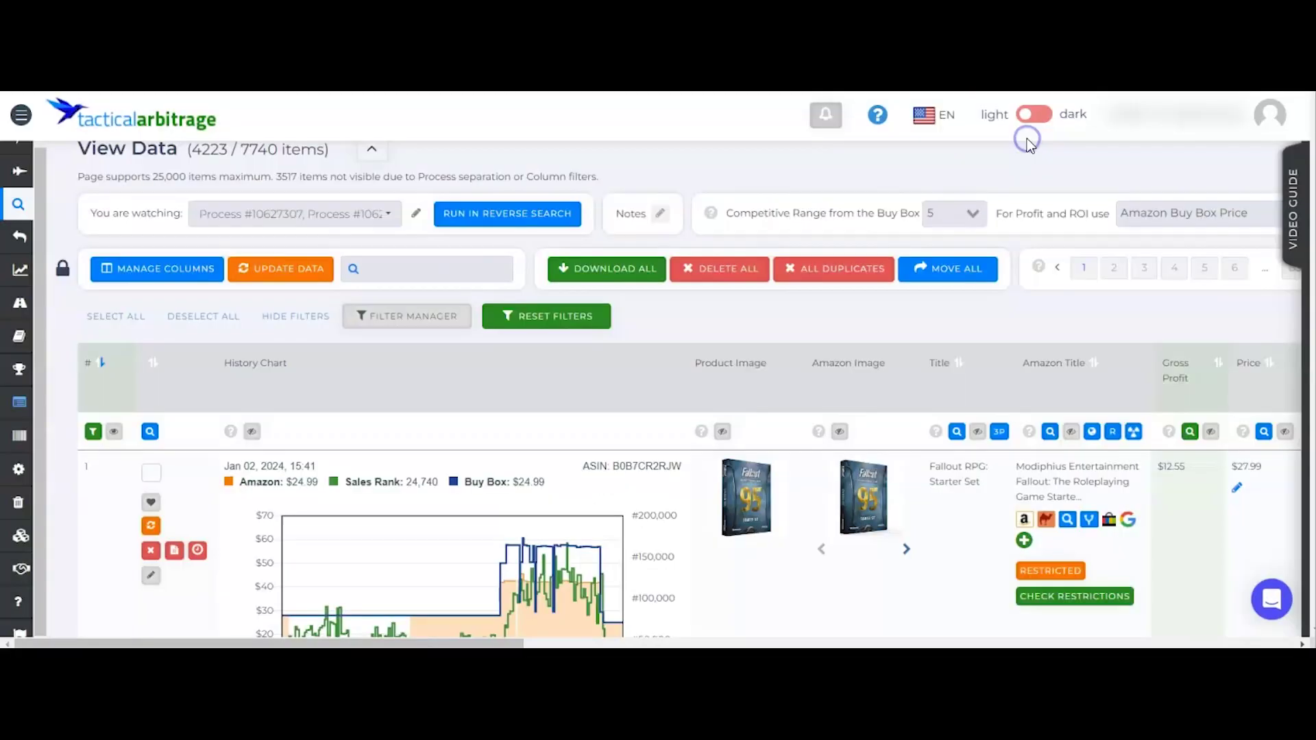
click(291, 270)
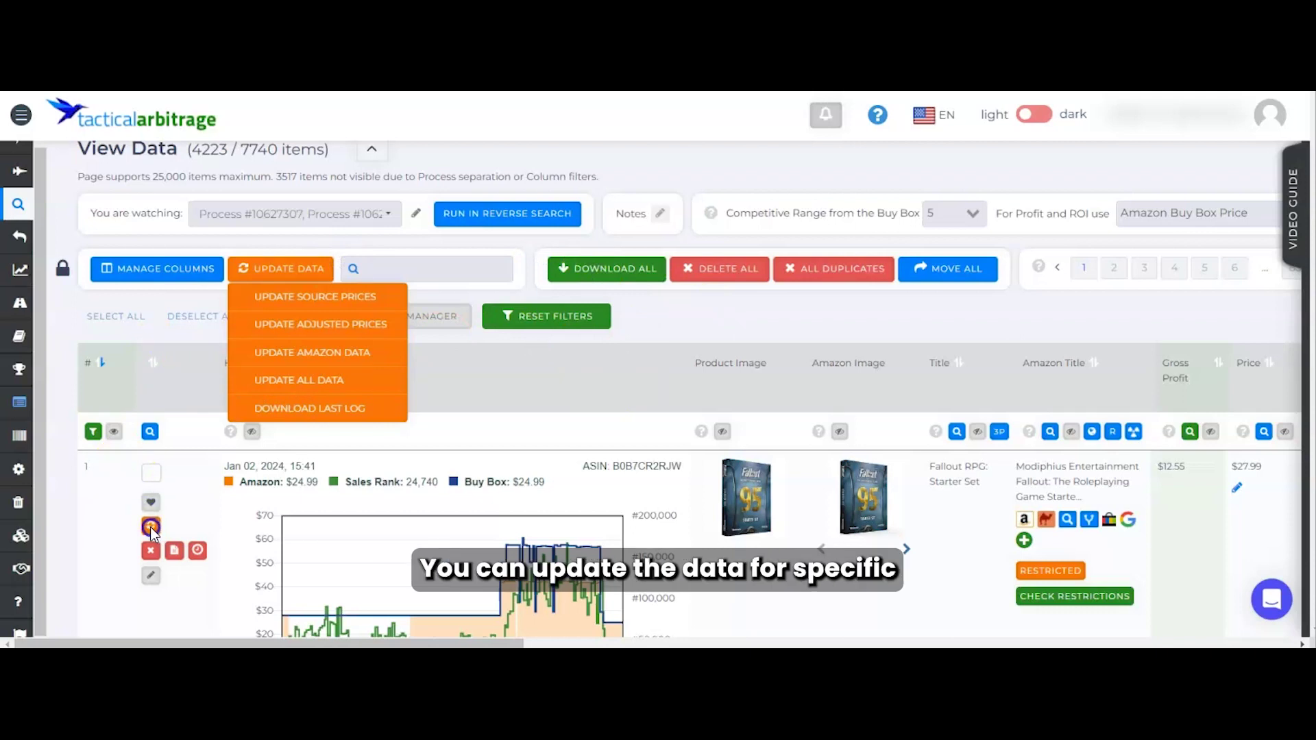
click(150, 480)
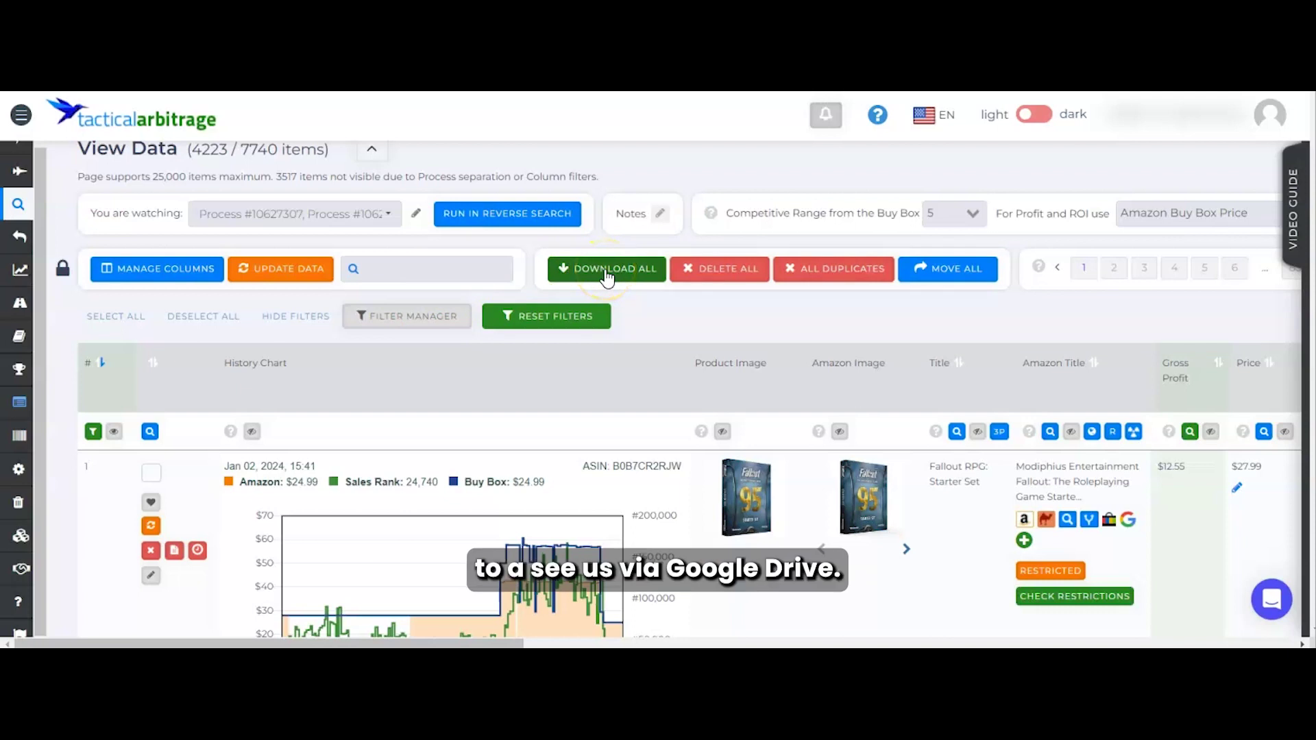
Inspect the Delete All and Delete Duplicates options, dismissing each dialog without deleting any items.
click(729, 272)
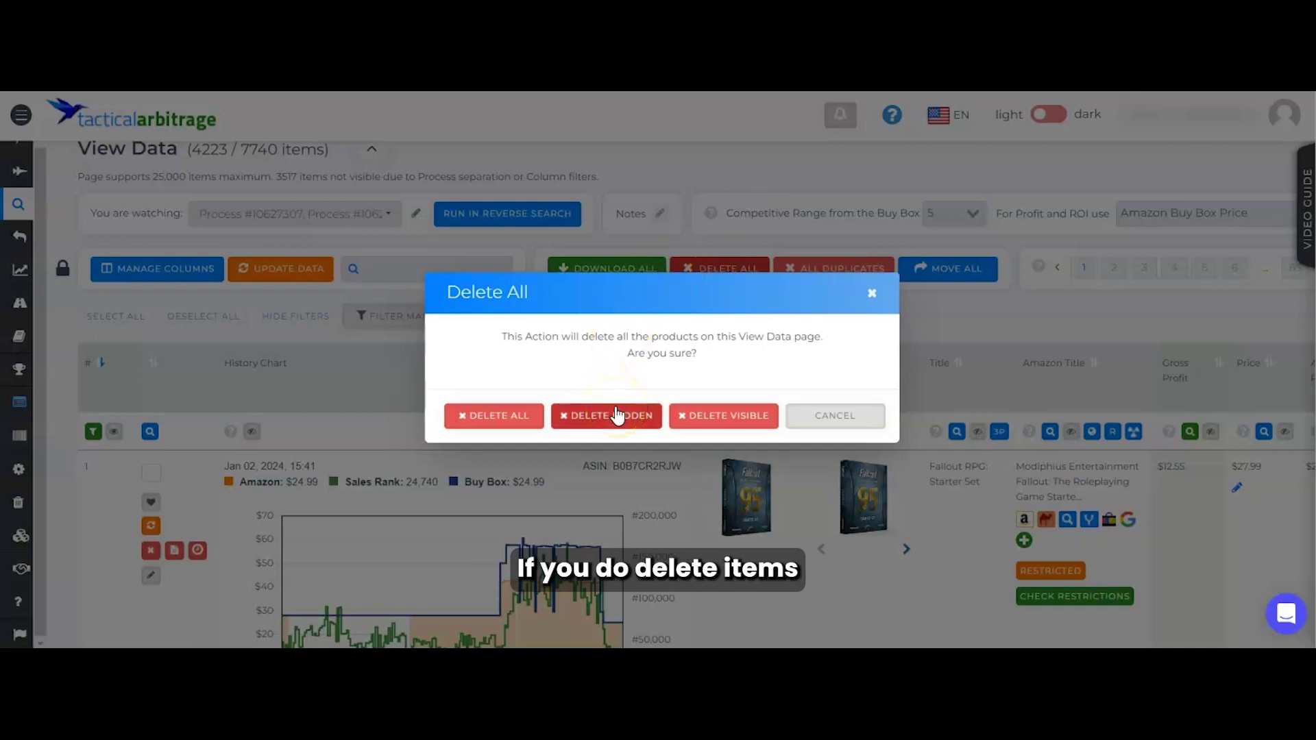
click(871, 297)
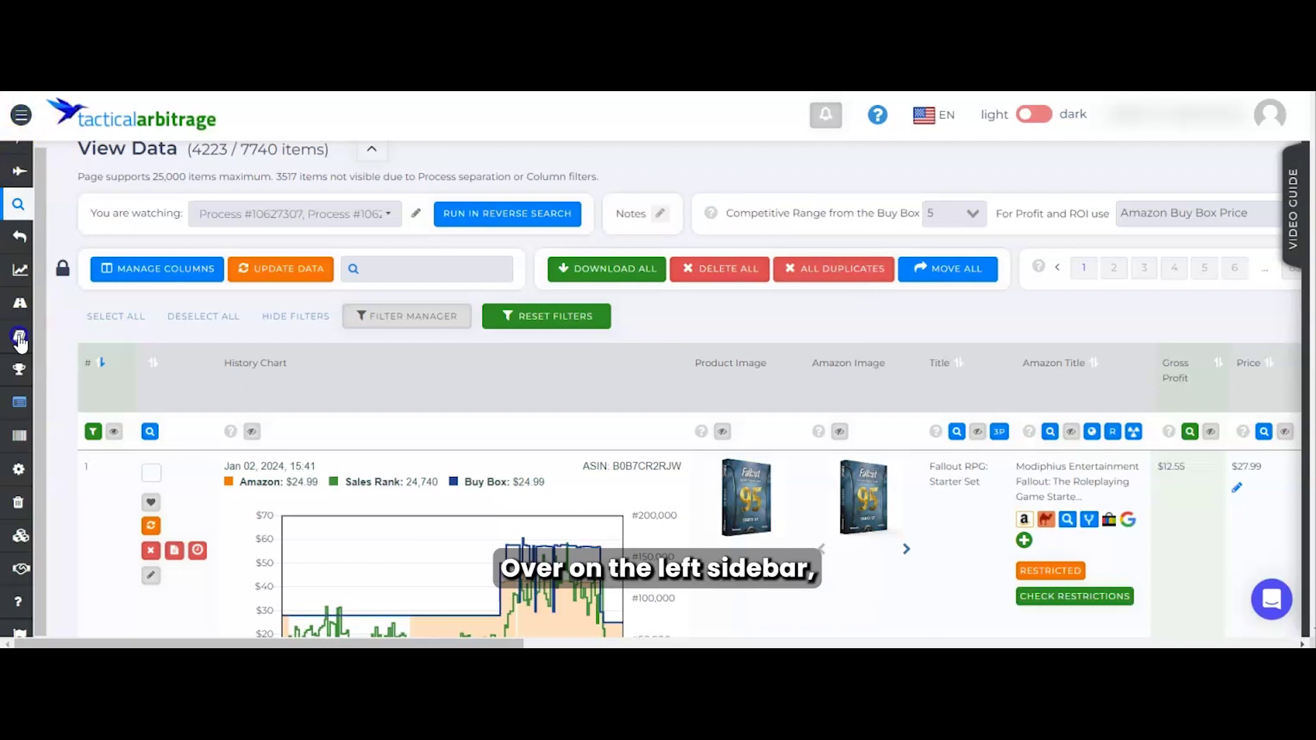
mouse_move(22, 511)
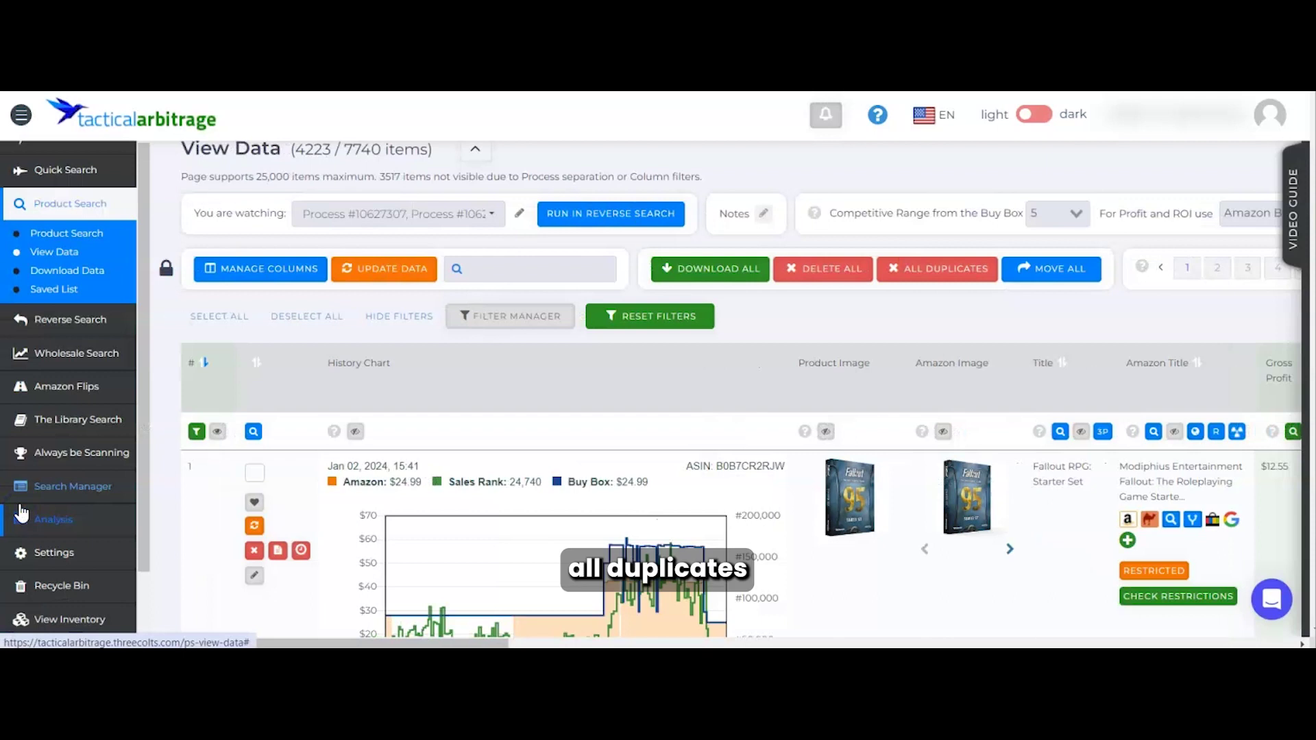
click(953, 282)
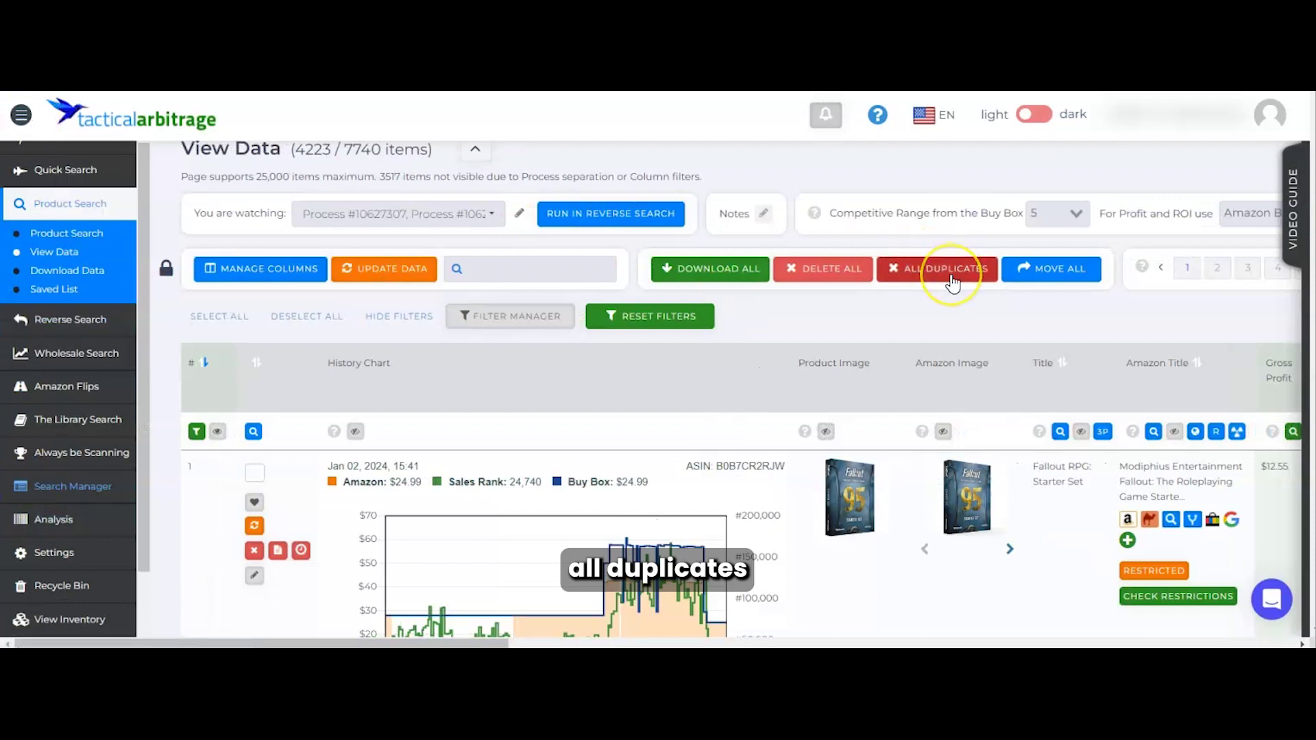
click(953, 282)
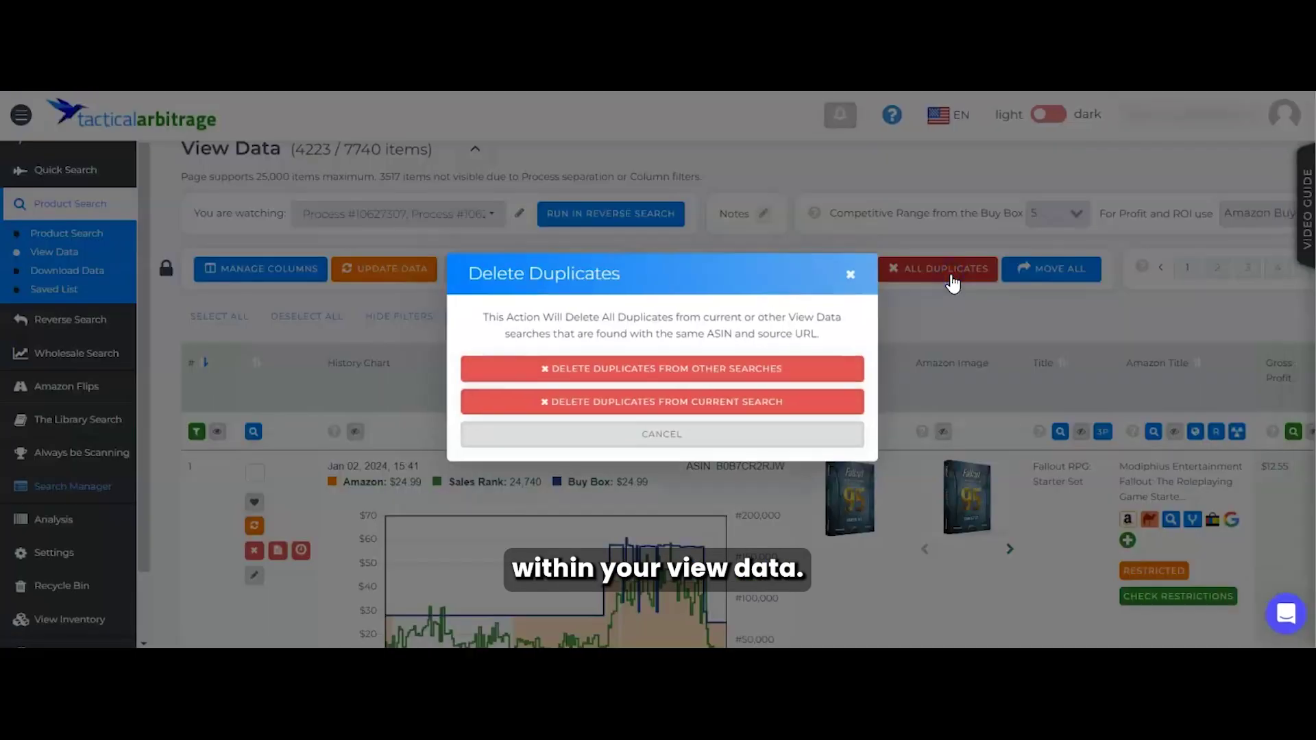
click(1040, 263)
Inspect the folder options for moving or copying all results and close the dialog without moving anything.
click(1056, 271)
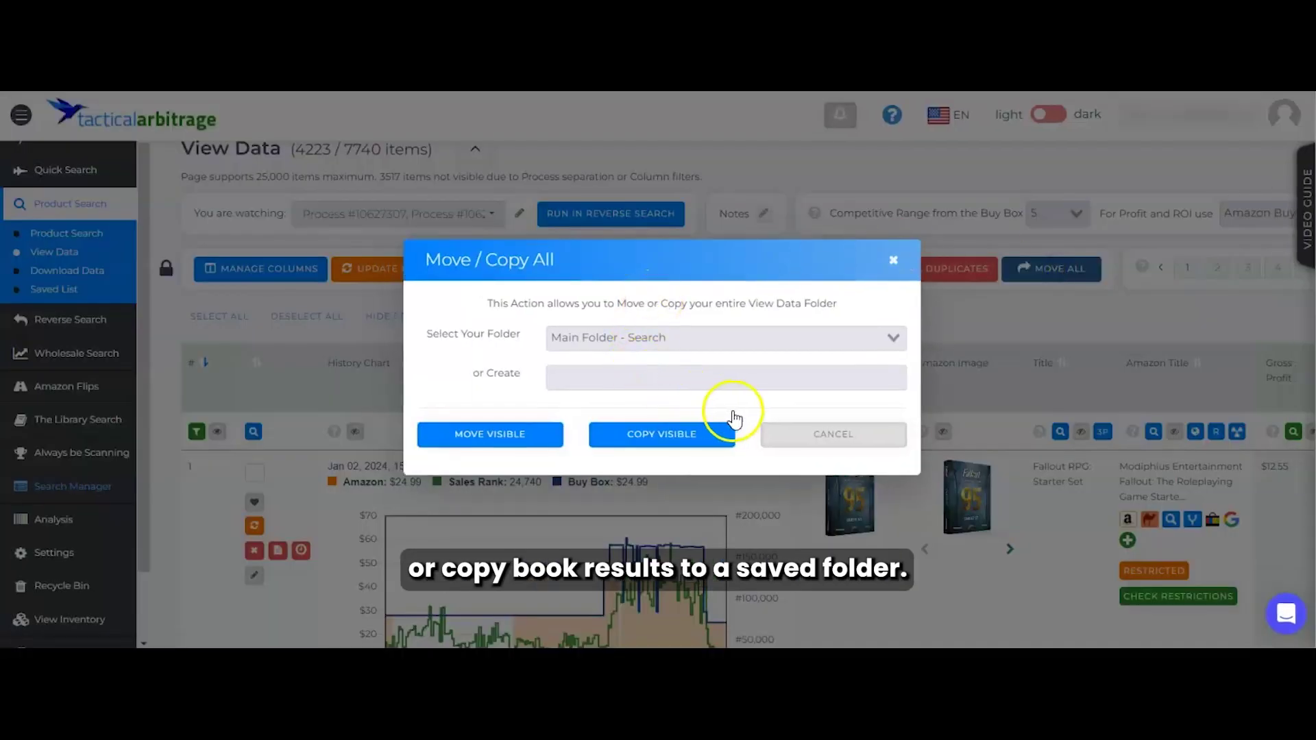
click(895, 266)
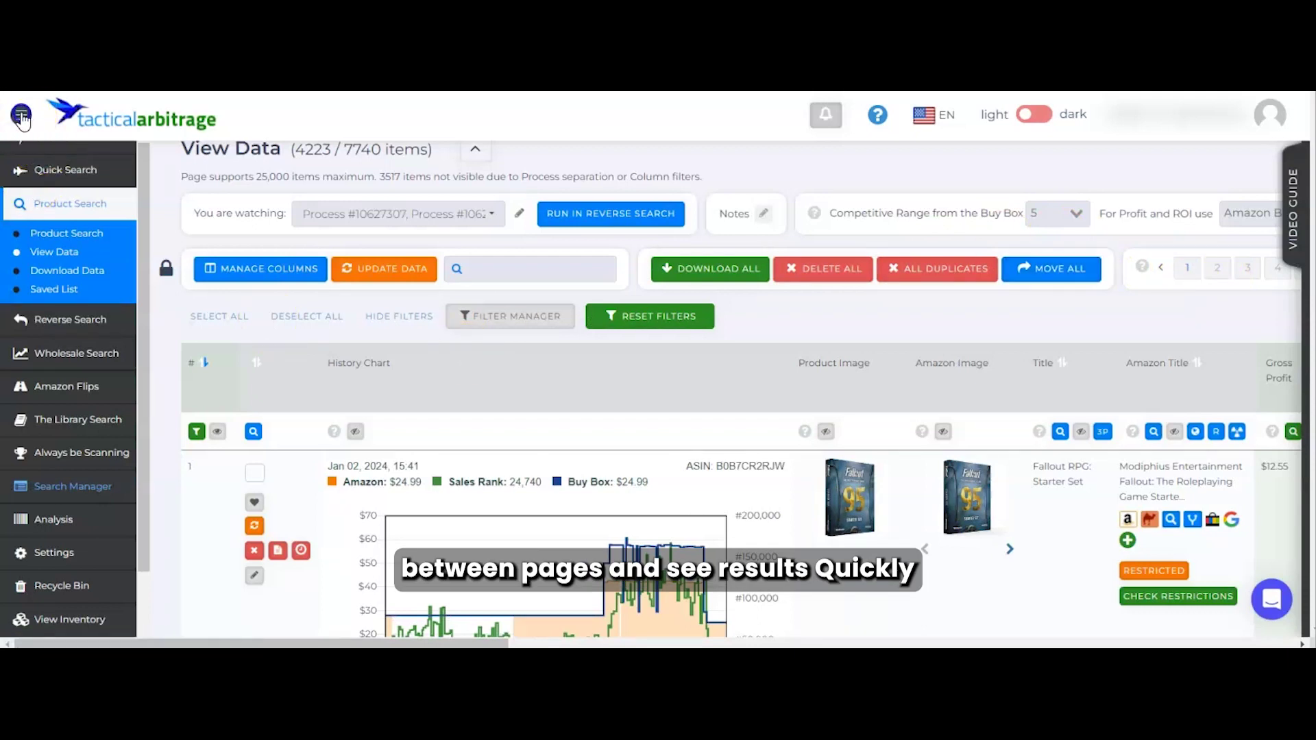
Review the filter fields offered in the Filter Manager and close it without applying any filter.
click(217, 327)
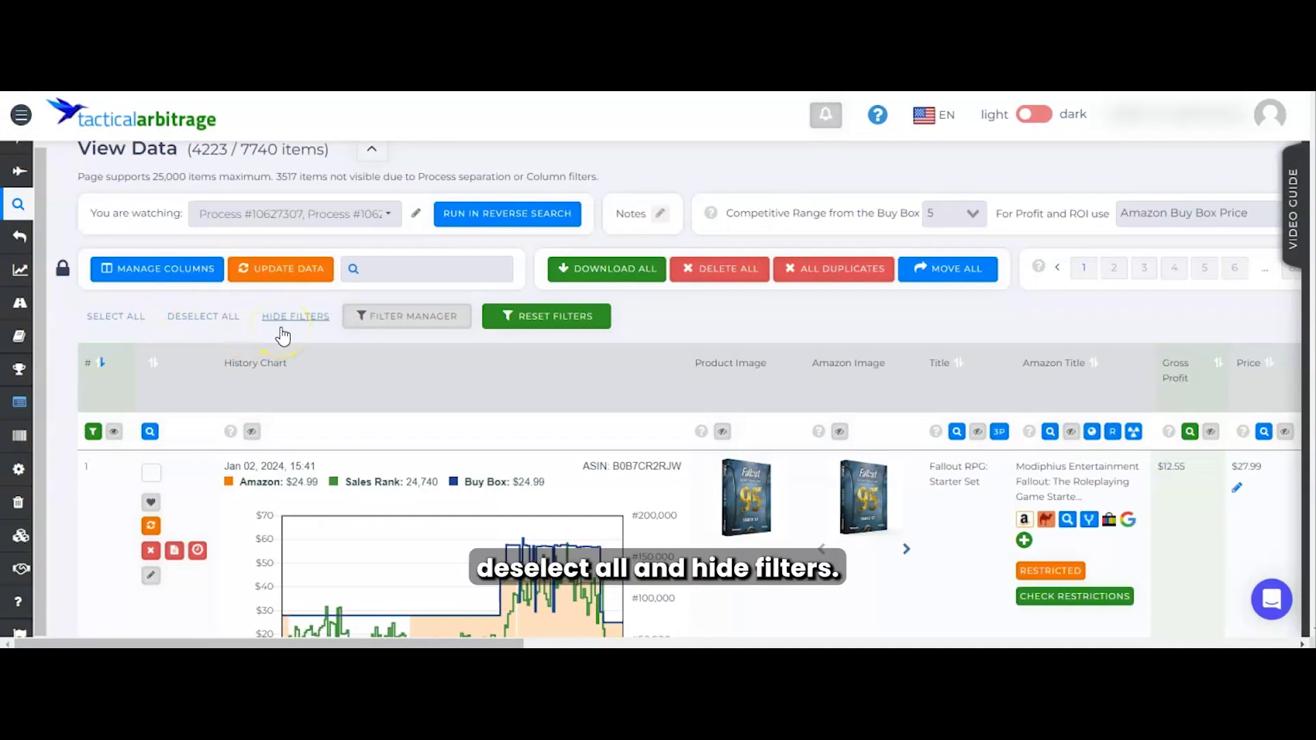
click(389, 328)
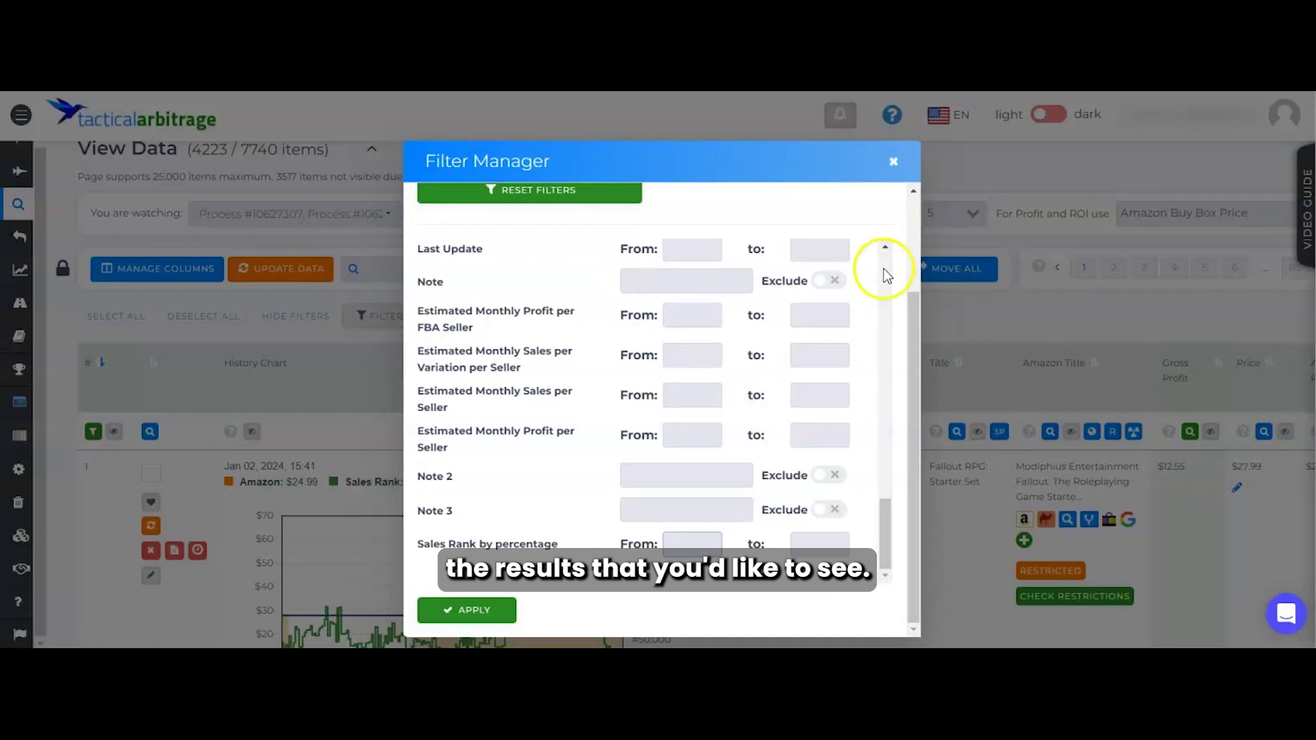
click(893, 167)
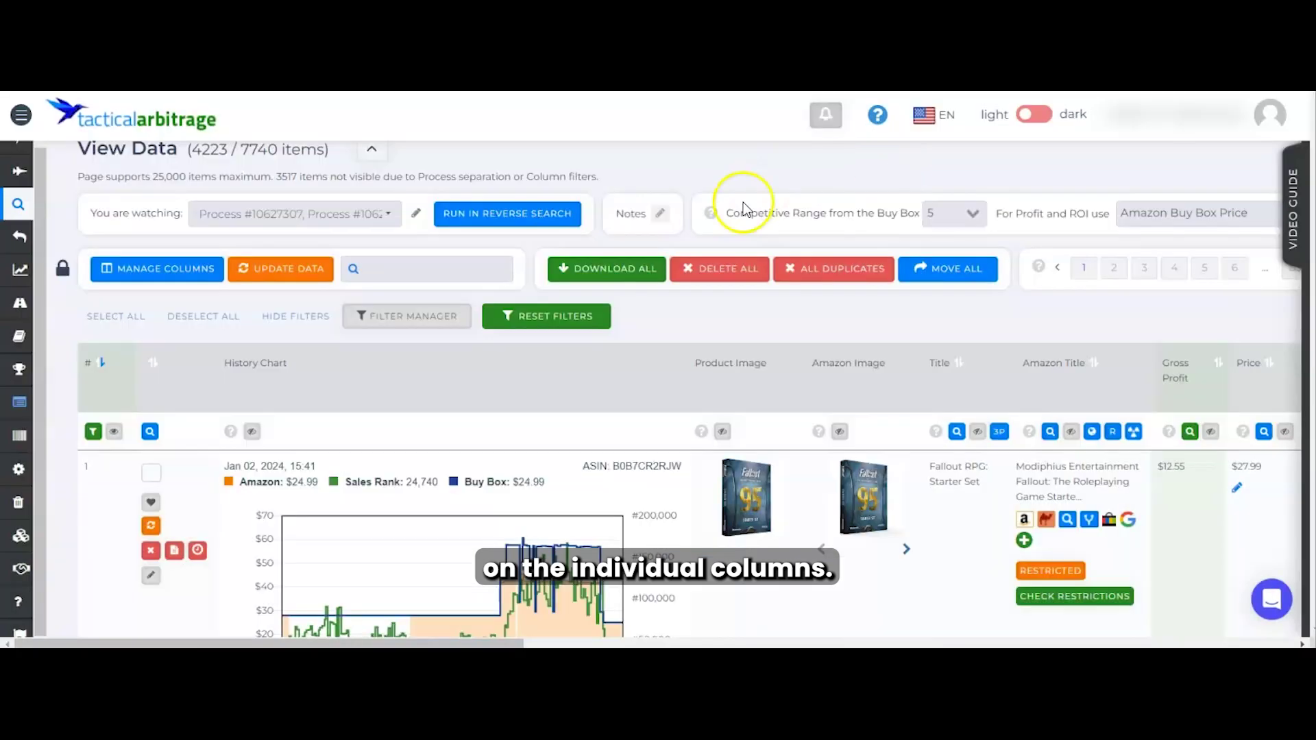
click(155, 373)
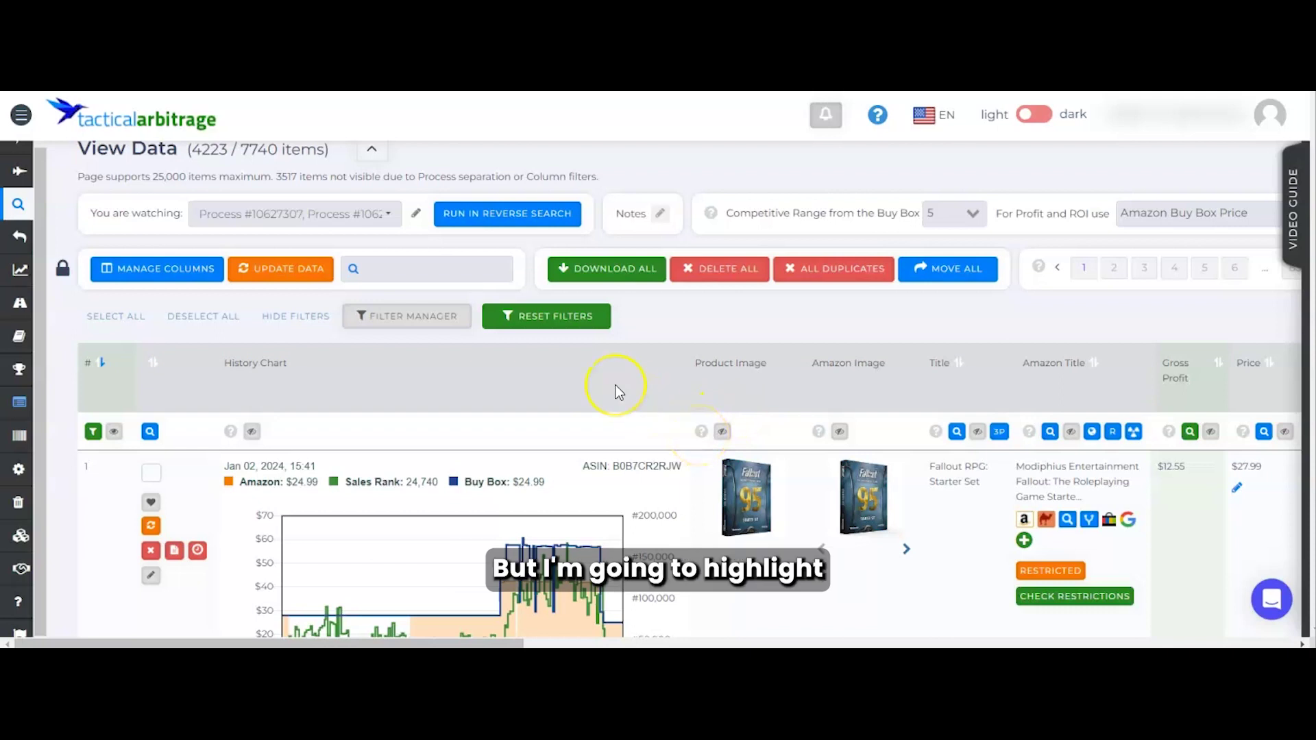
scroll(619, 392, down, 1)
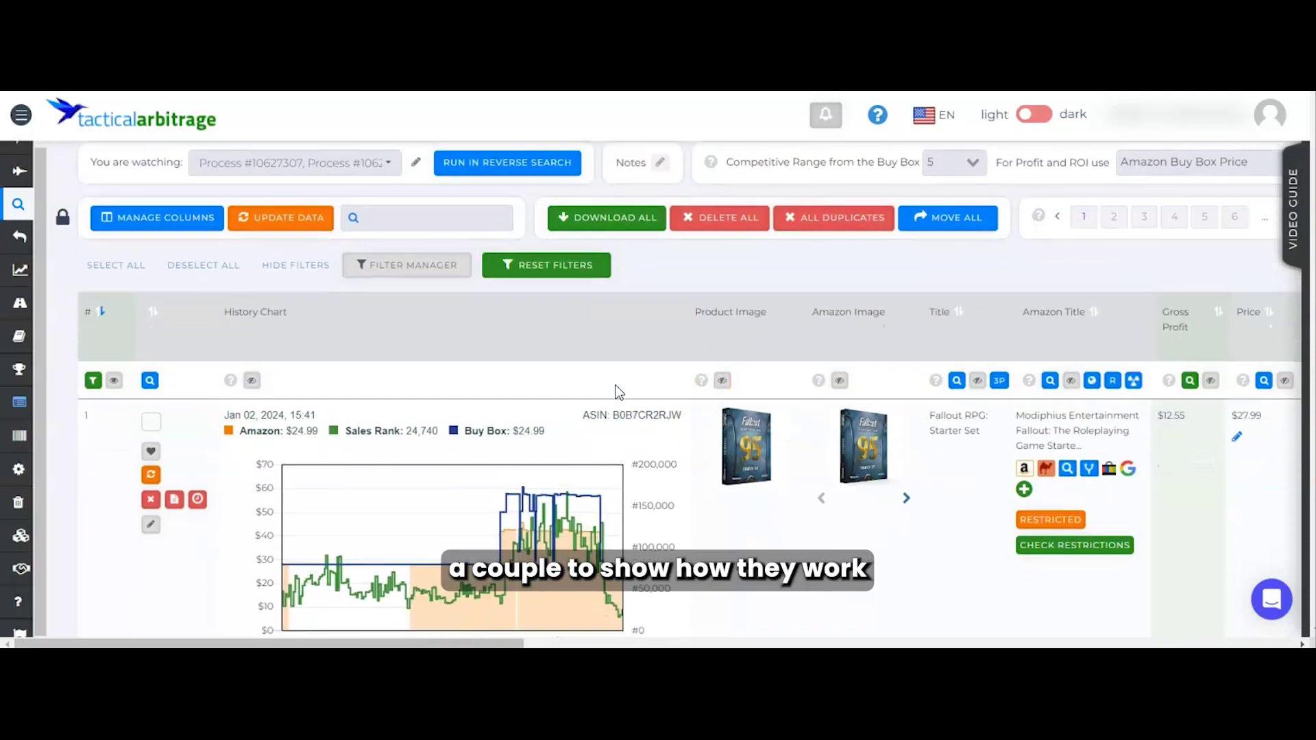
Inspect the Gross Profit column's filter range and the Delete All option without changing the filter or deleting items.
scroll(619, 392, right, 5)
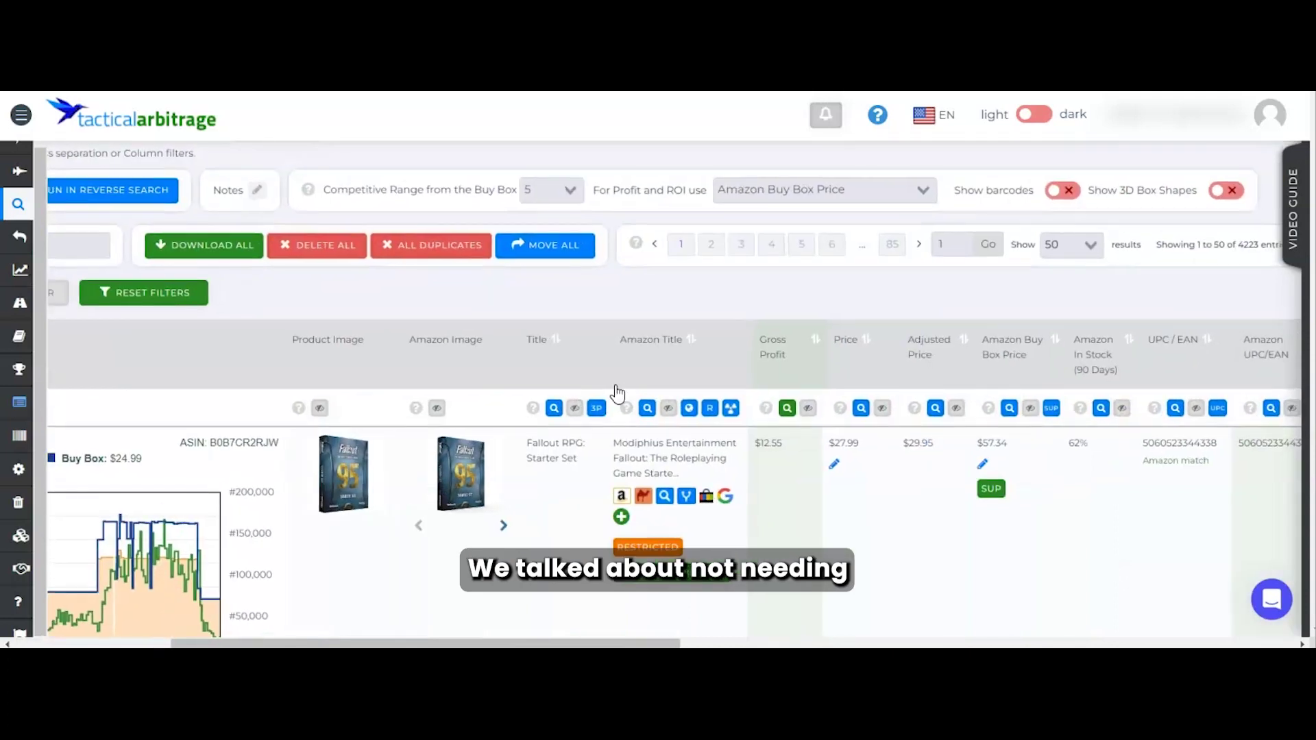
scroll(619, 392, down, 1)
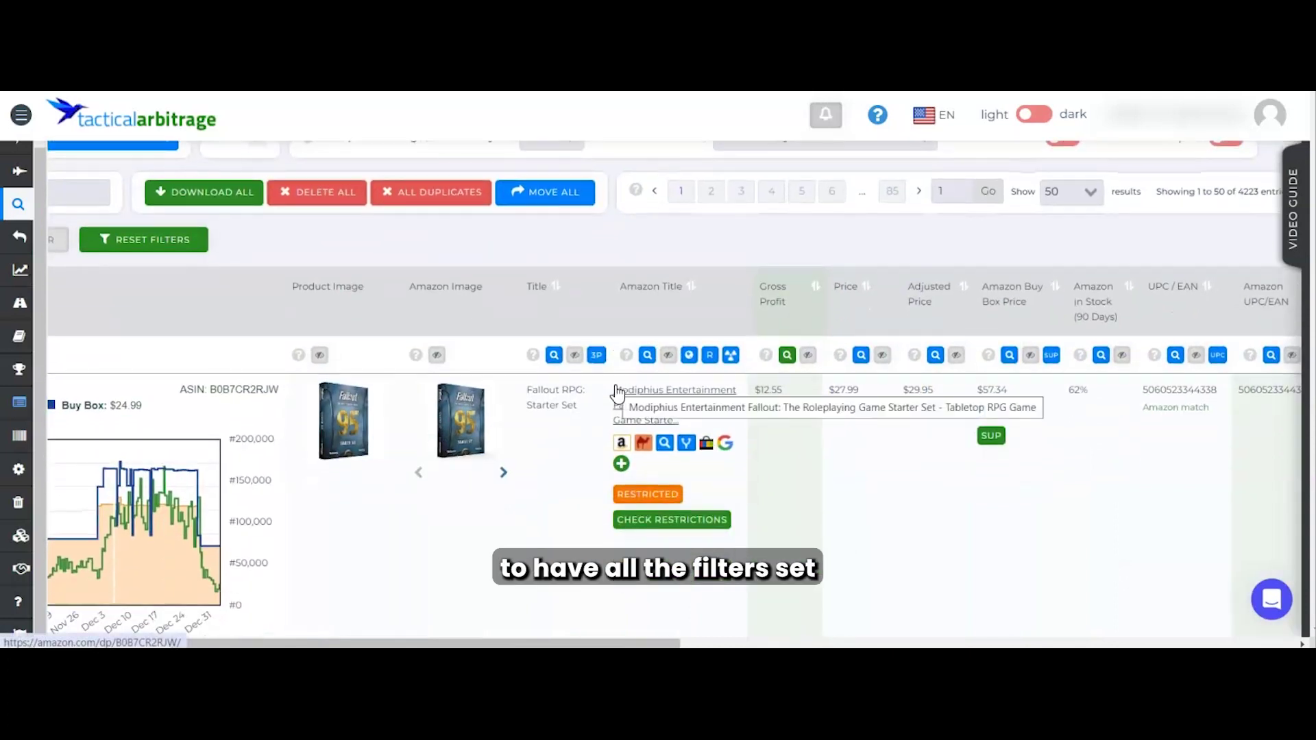
scroll(619, 392, right, 1)
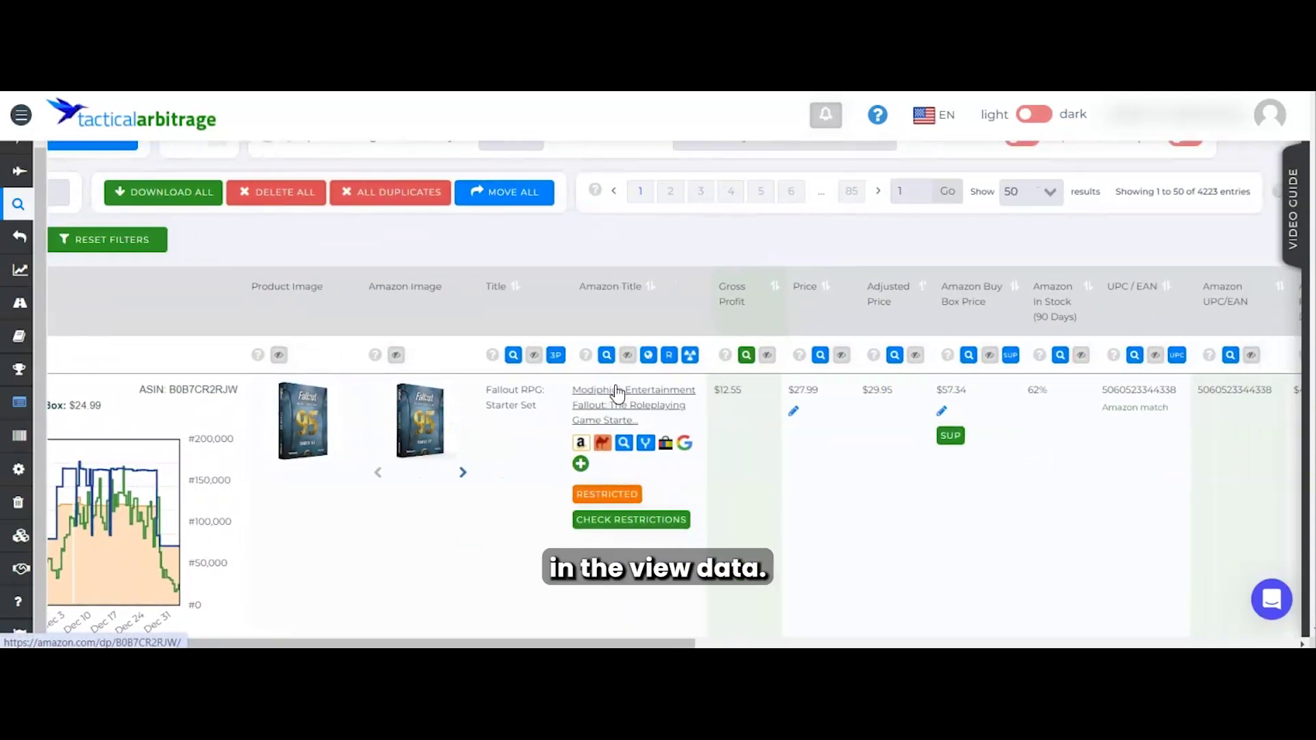
click(728, 334)
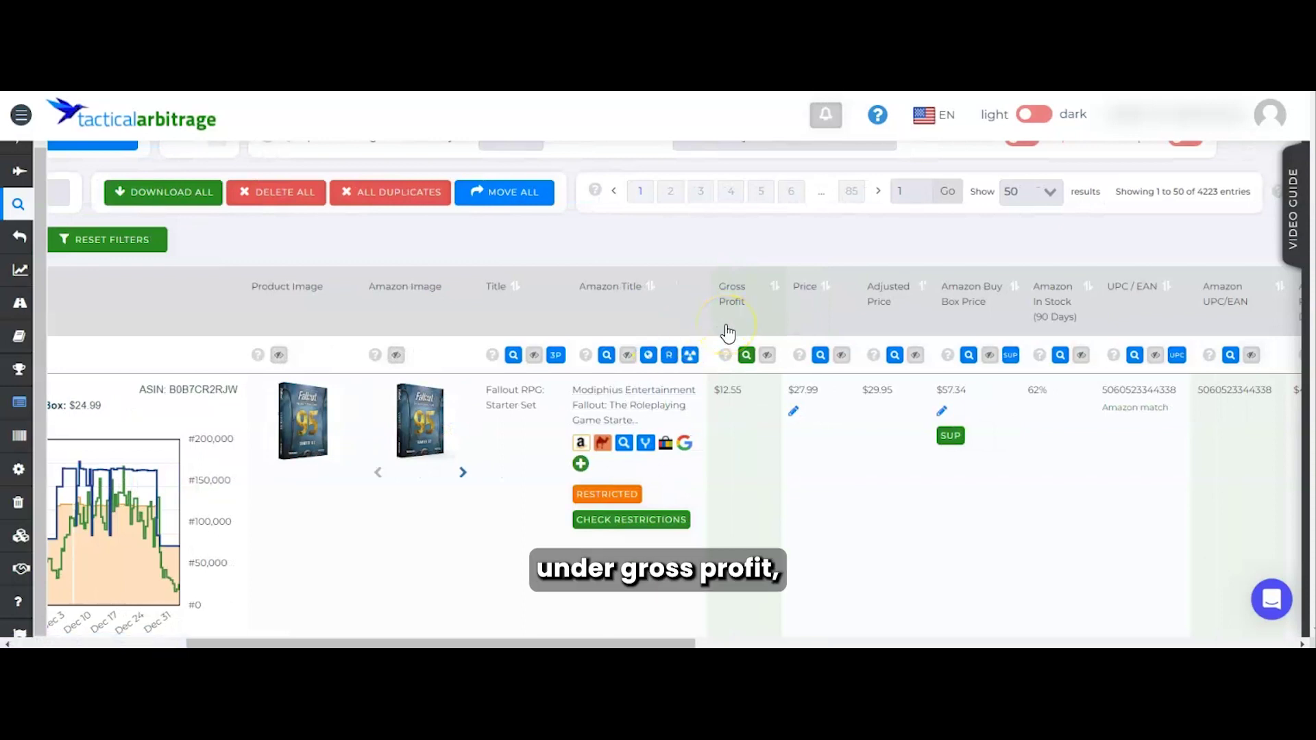
click(746, 356)
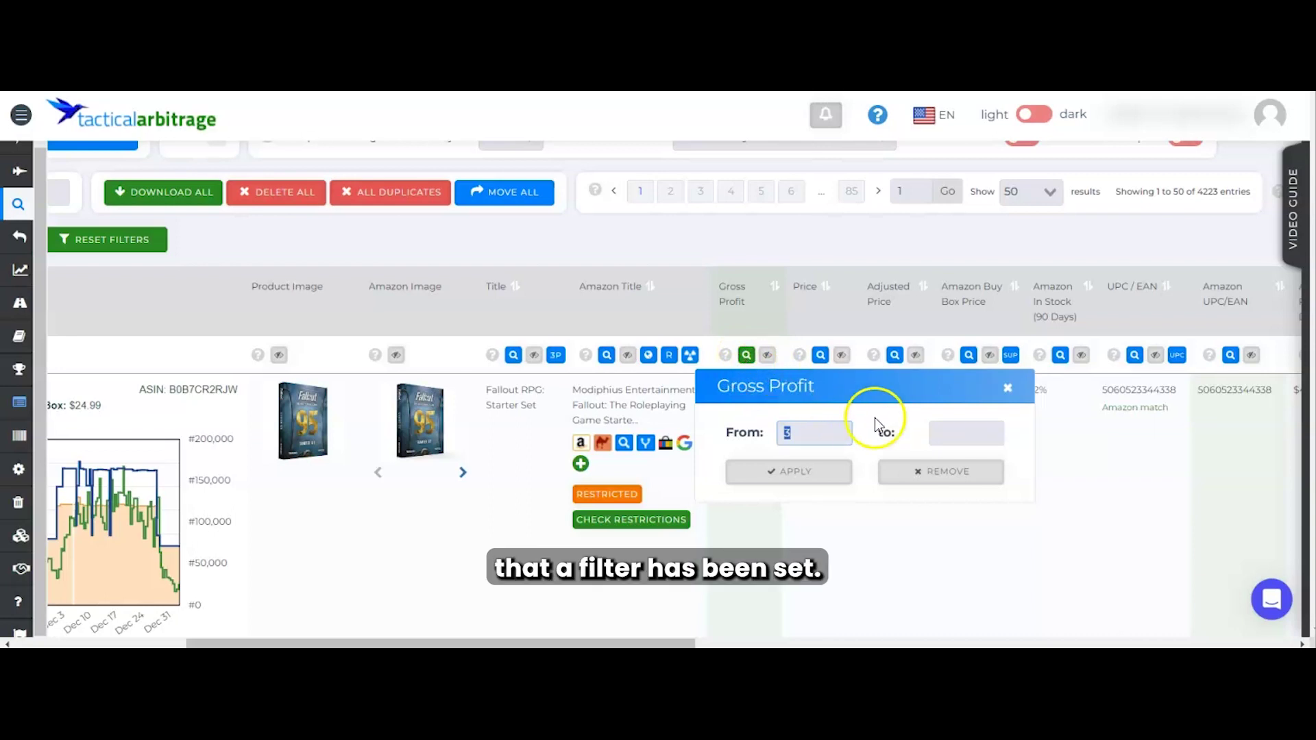
click(1006, 389)
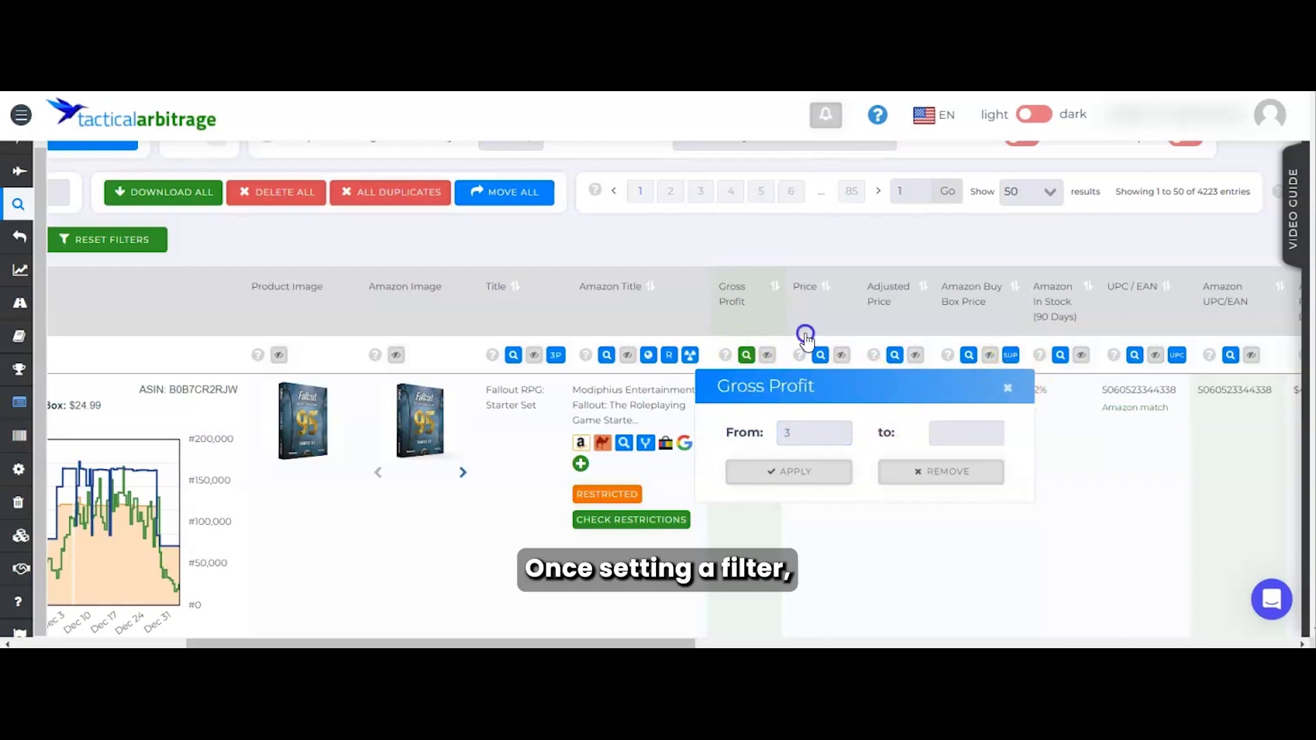
click(748, 355)
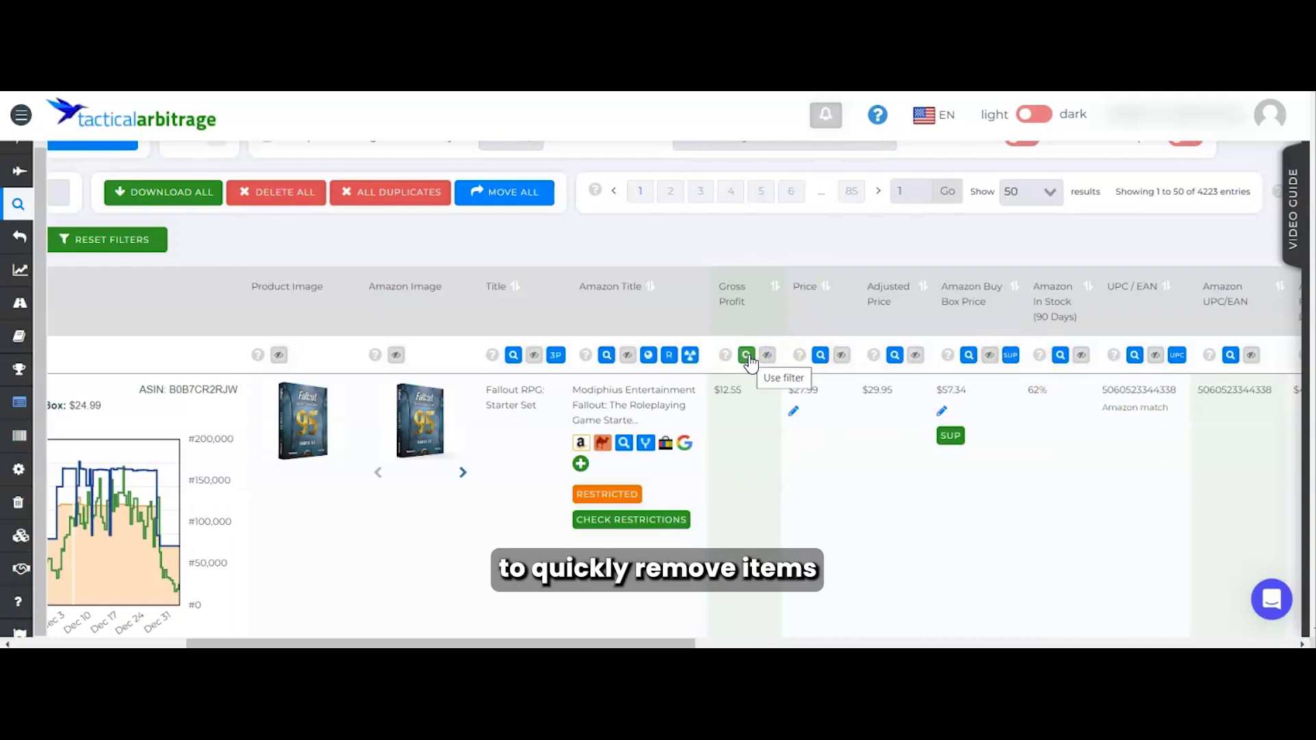
click(274, 200)
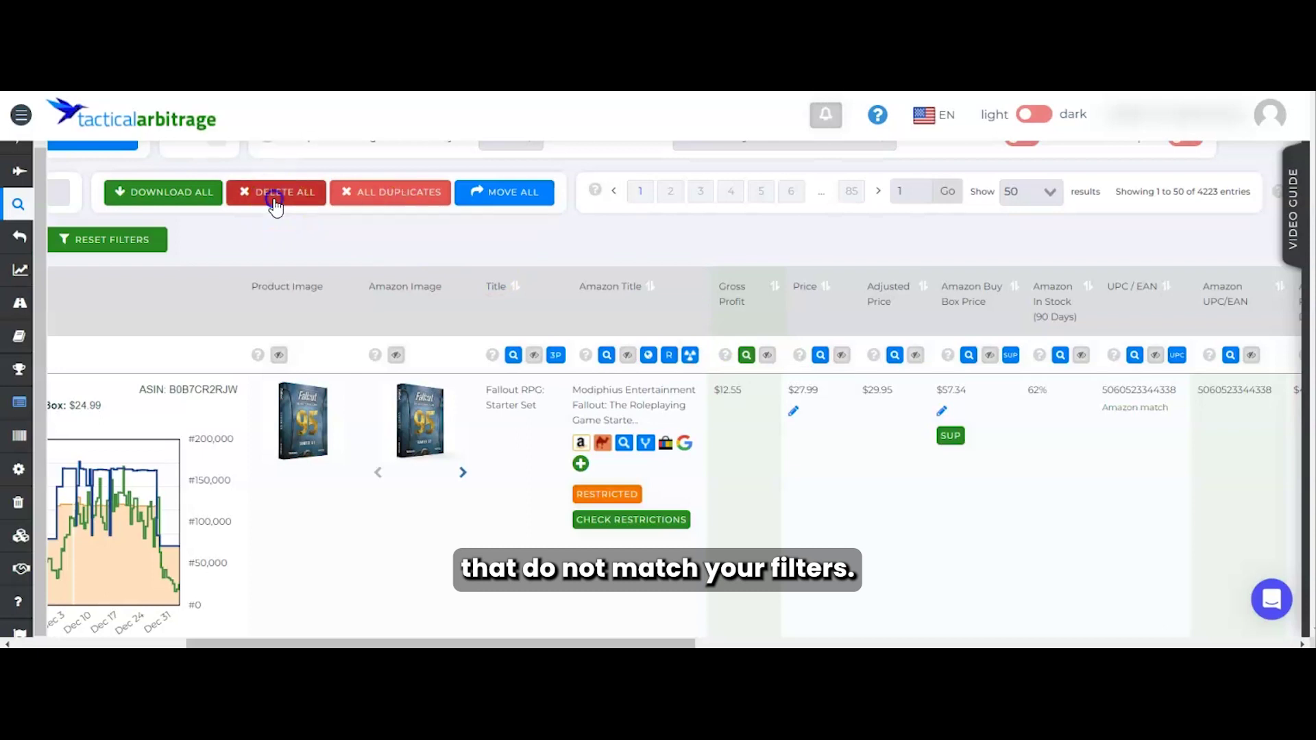
click(874, 296)
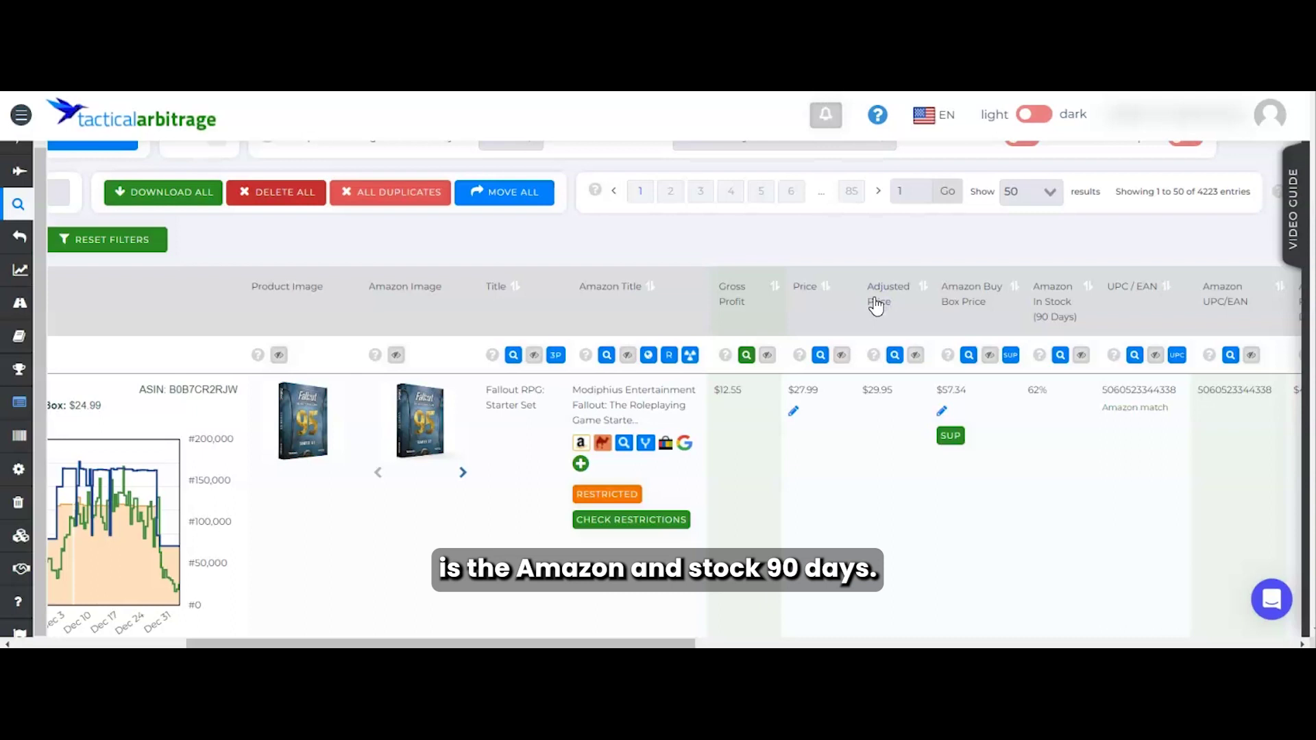
Inspect the Amazon In Stock (90 Days) filter range, close it, and view the first product's history chart.
scroll(981, 326, right, 1)
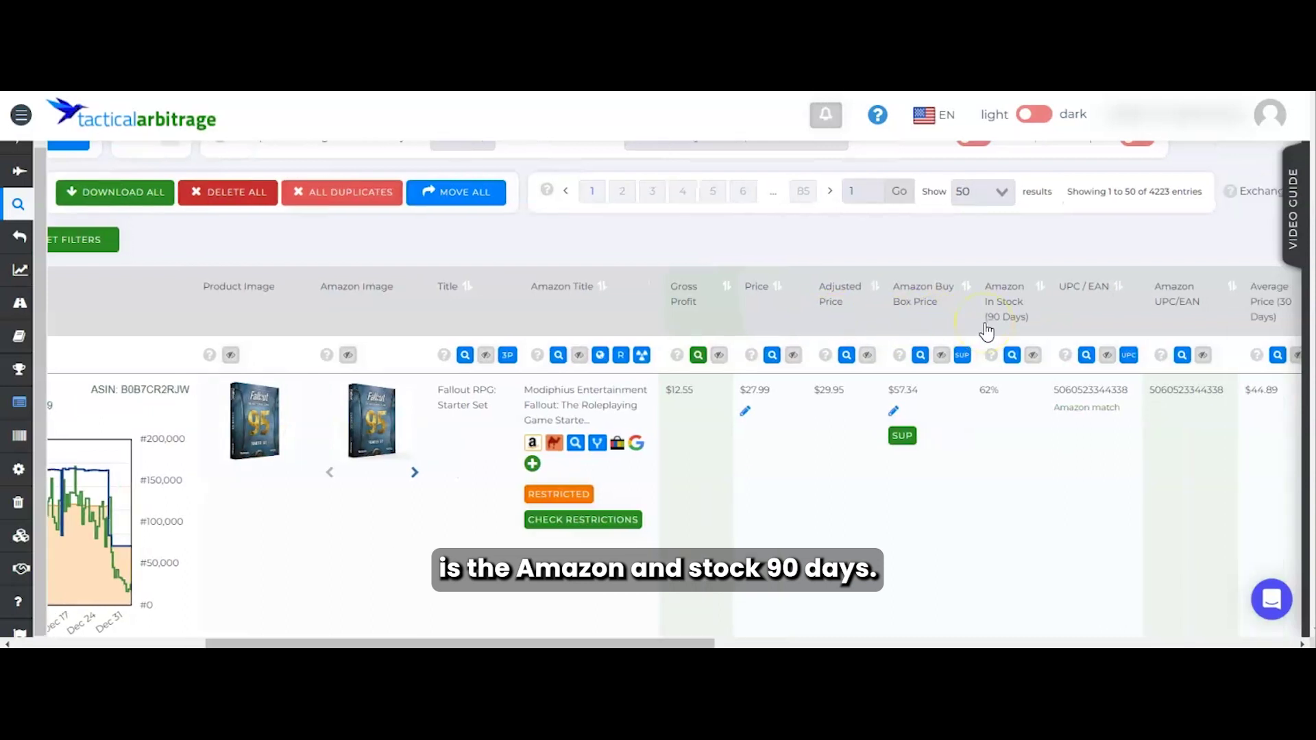
click(1012, 355)
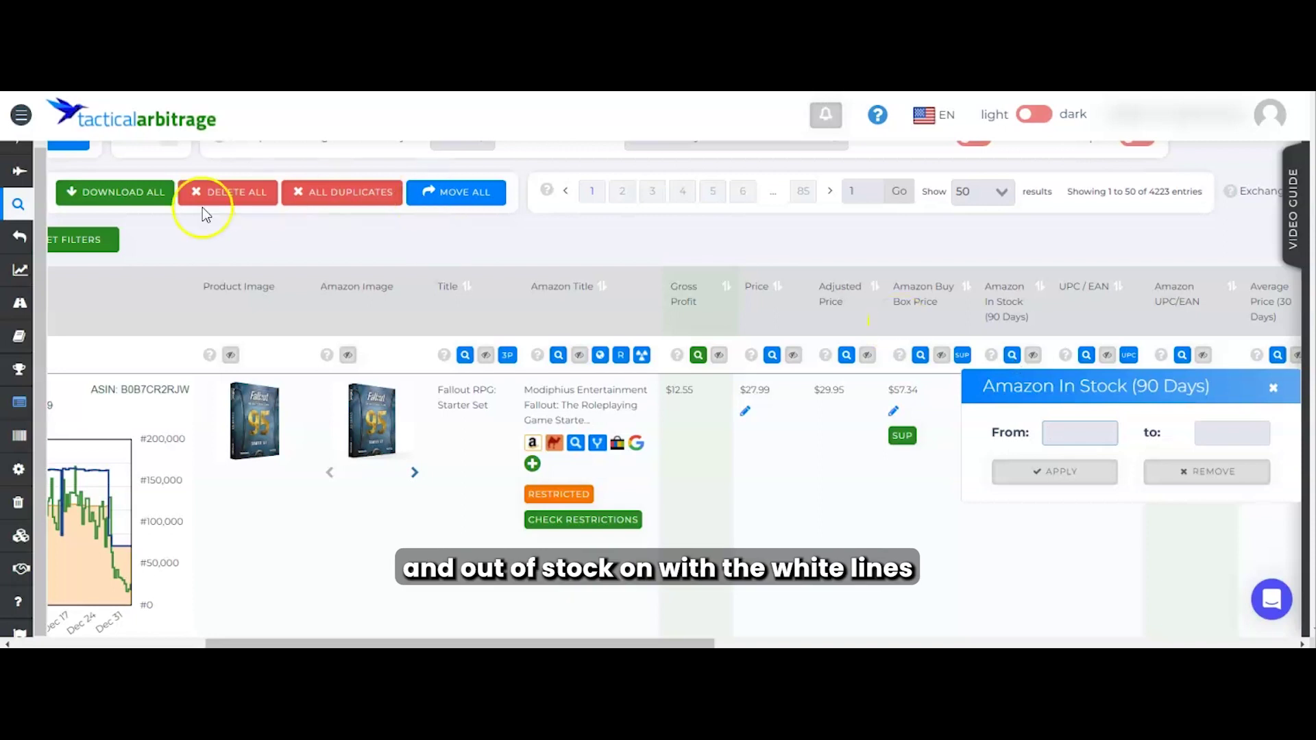
click(439, 321)
key(Left)
key(Left)
key(Left)
key(Left)
key(Left)
key(Left)
key(Left)
key(Left)
key(Left)
key(Left)
key(Left)
key(Left)
key(Left)
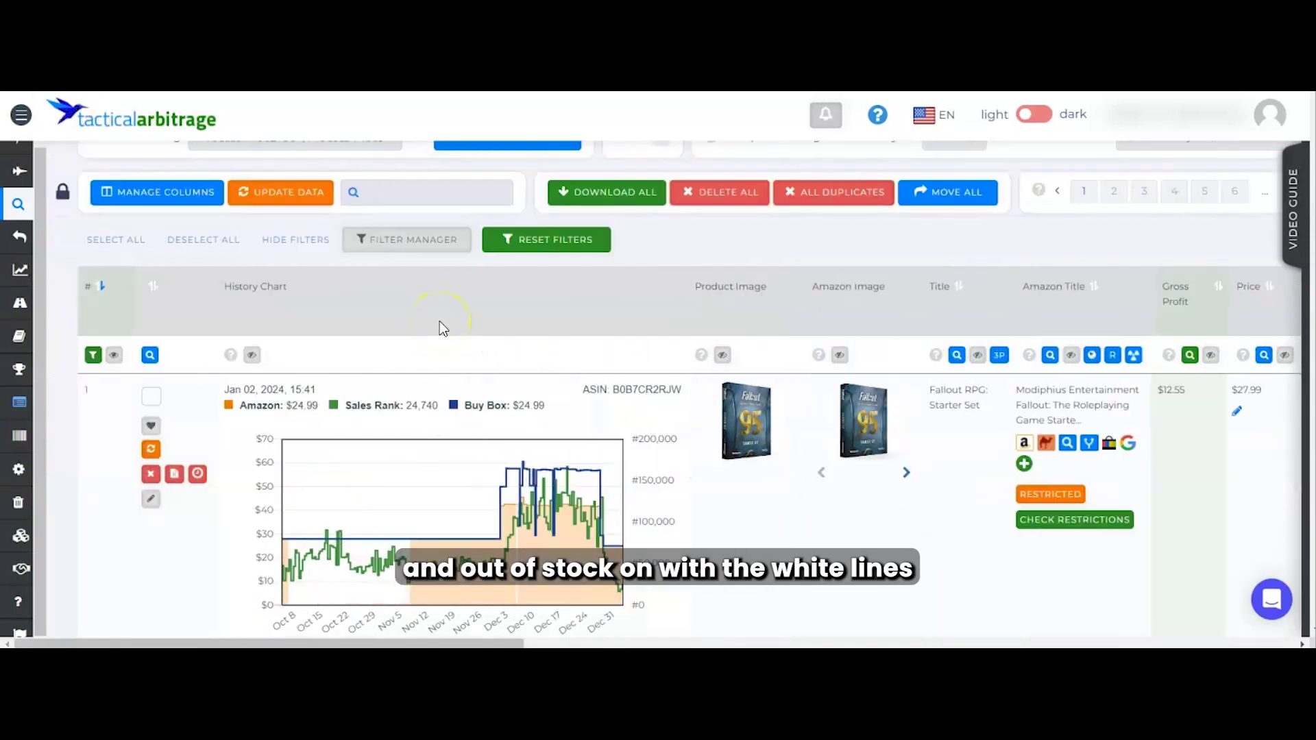
Inspect the Show Saved filter and close it without applying a selection.
click(150, 355)
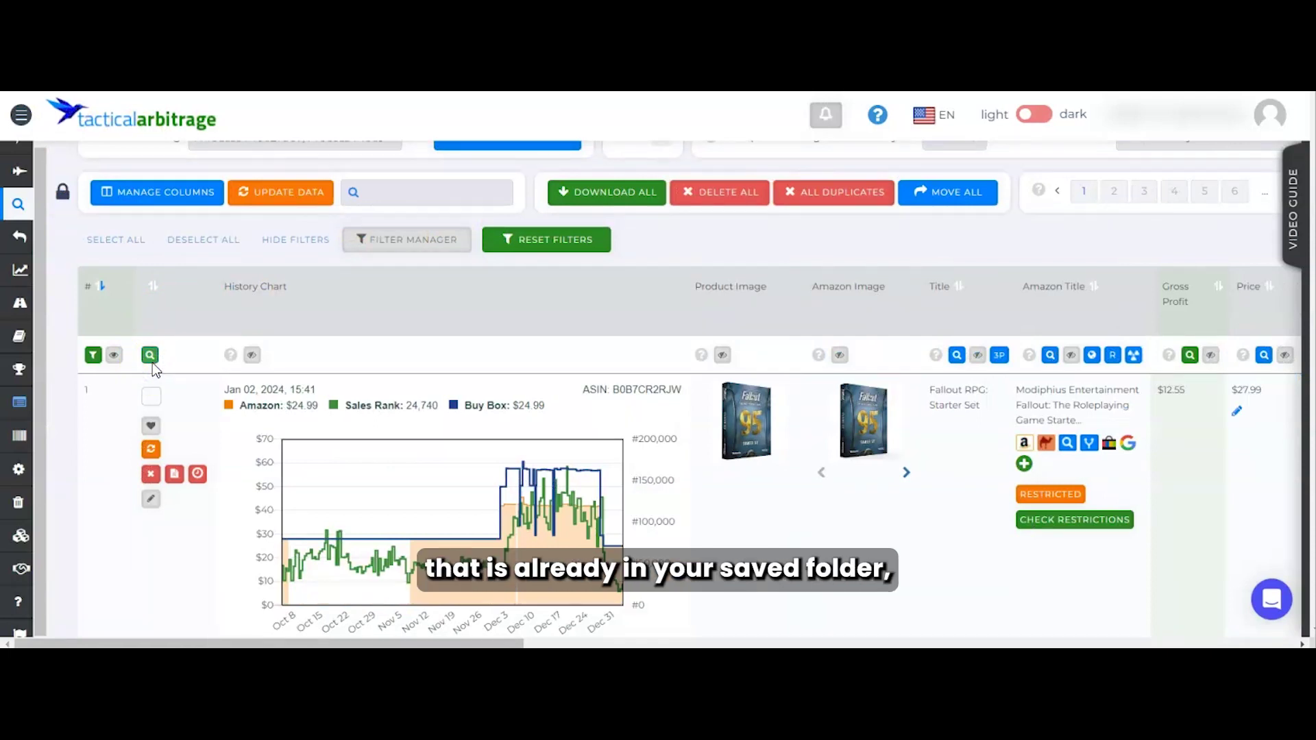
click(150, 355)
click(150, 356)
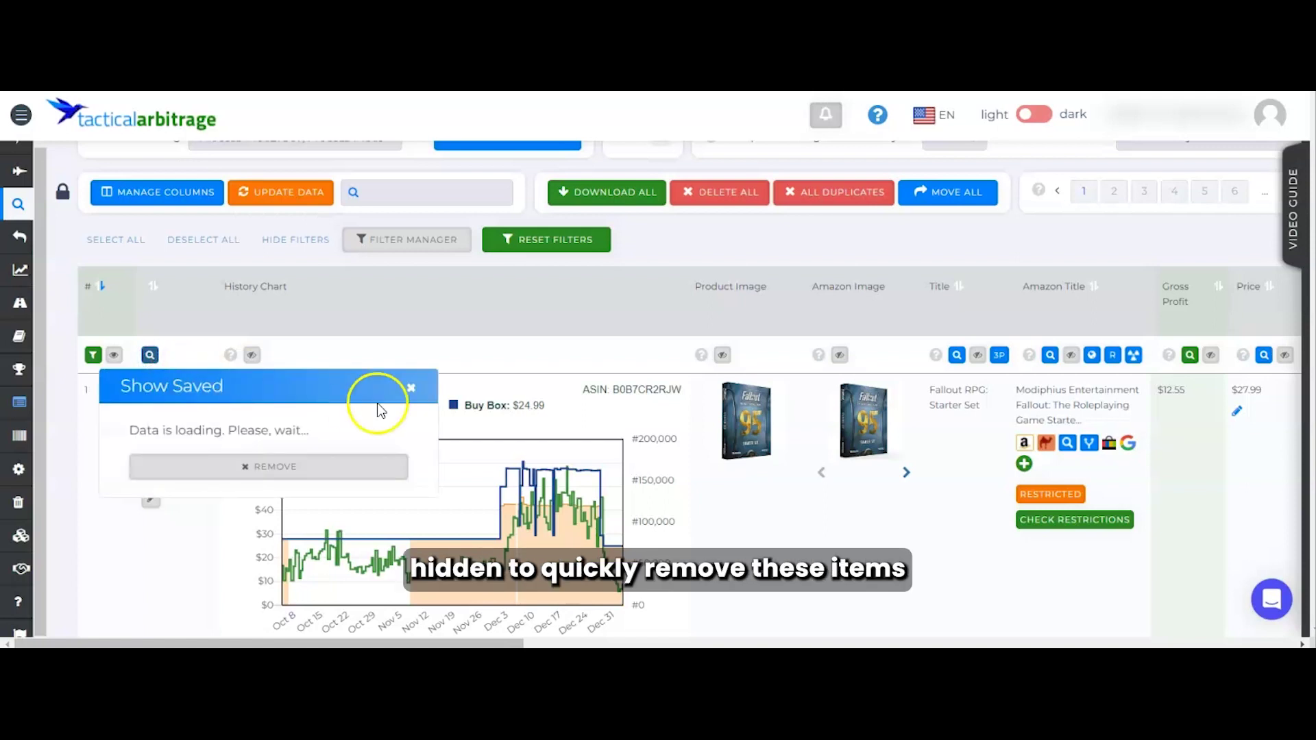
click(411, 387)
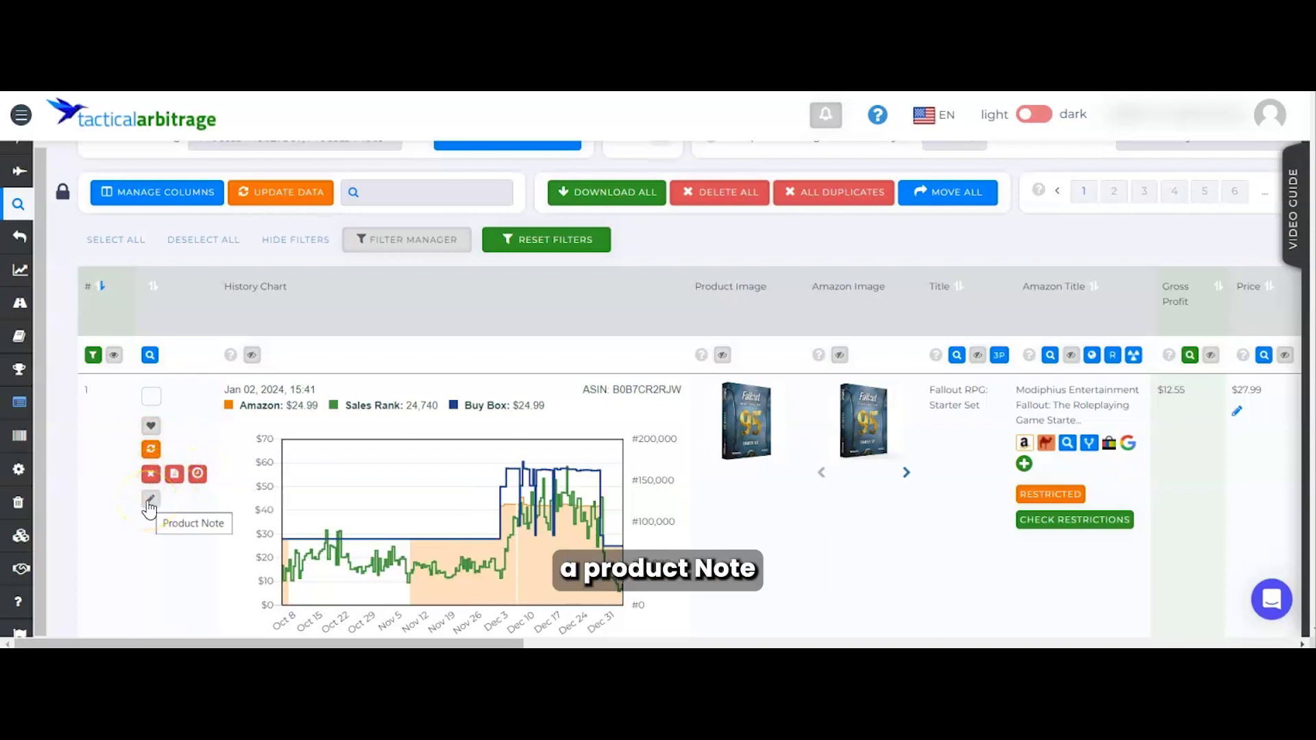
Examine the first product's research links in the Amazon Title column and the option for adding a custom link.
scroll(149, 508, right, 3)
mouse_move(620, 411)
scroll(621, 412, right, 2)
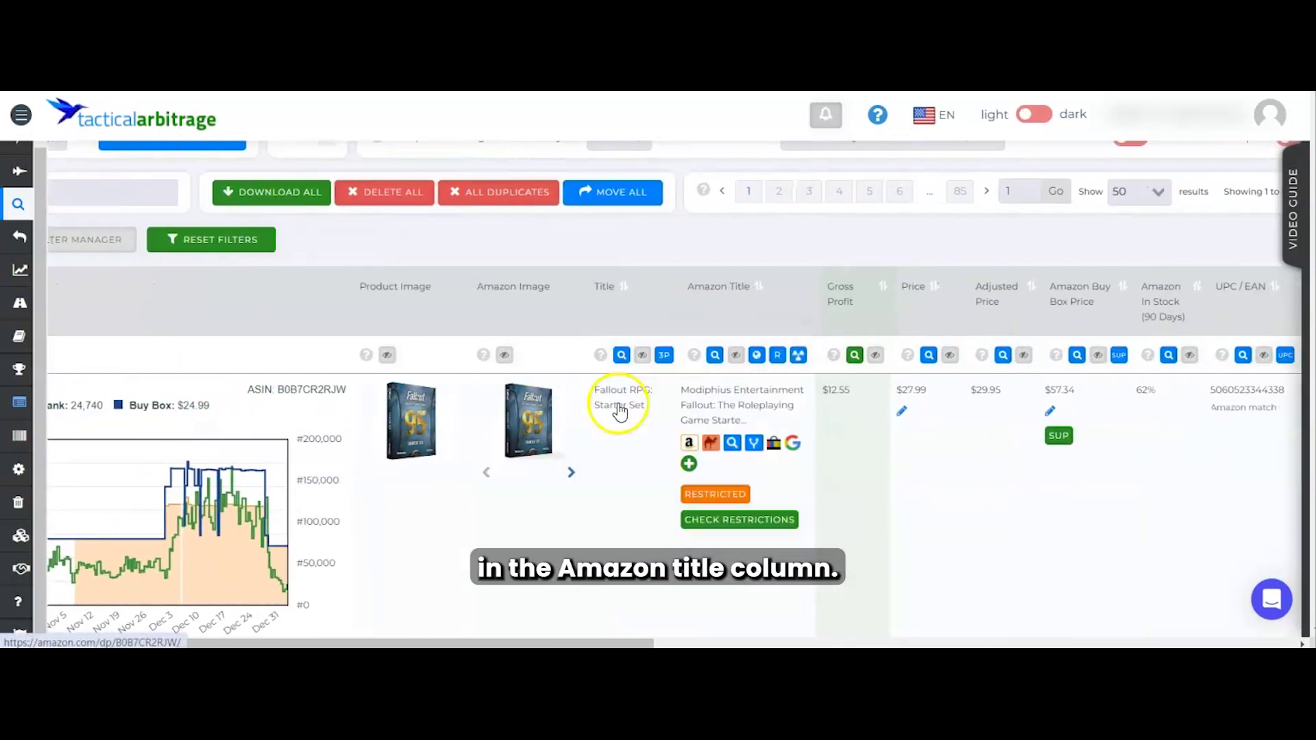
mouse_move(525, 467)
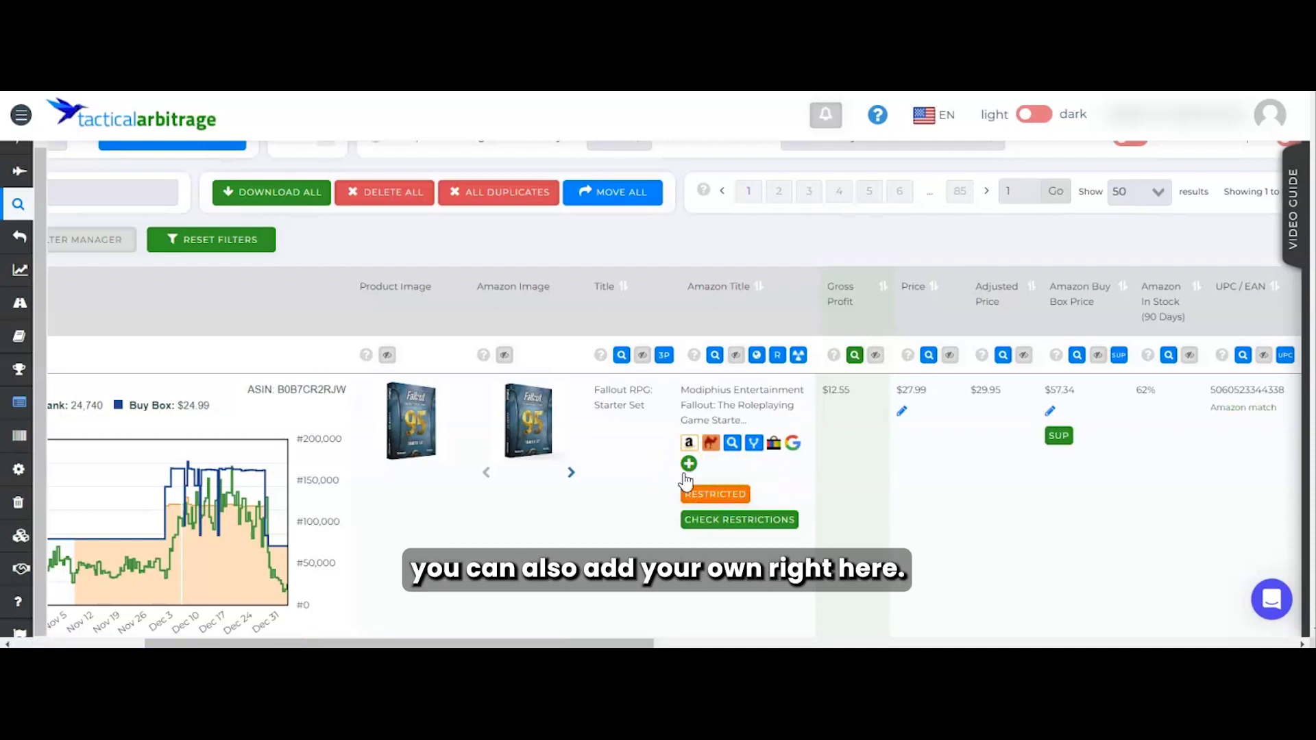
click(663, 471)
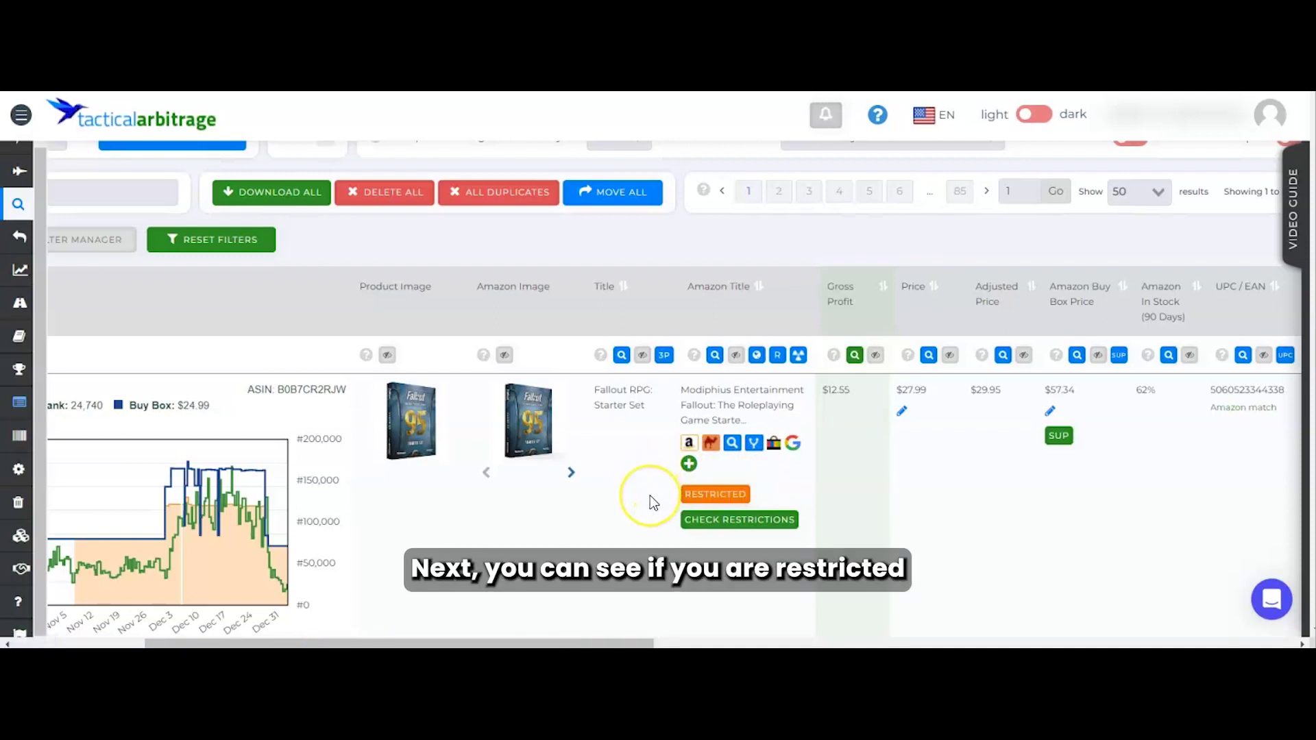
Check the sale restrictions for the Fallout starter set and dismiss the Sale Restrictions notice.
scroll(650, 497, down, 1)
click(700, 478)
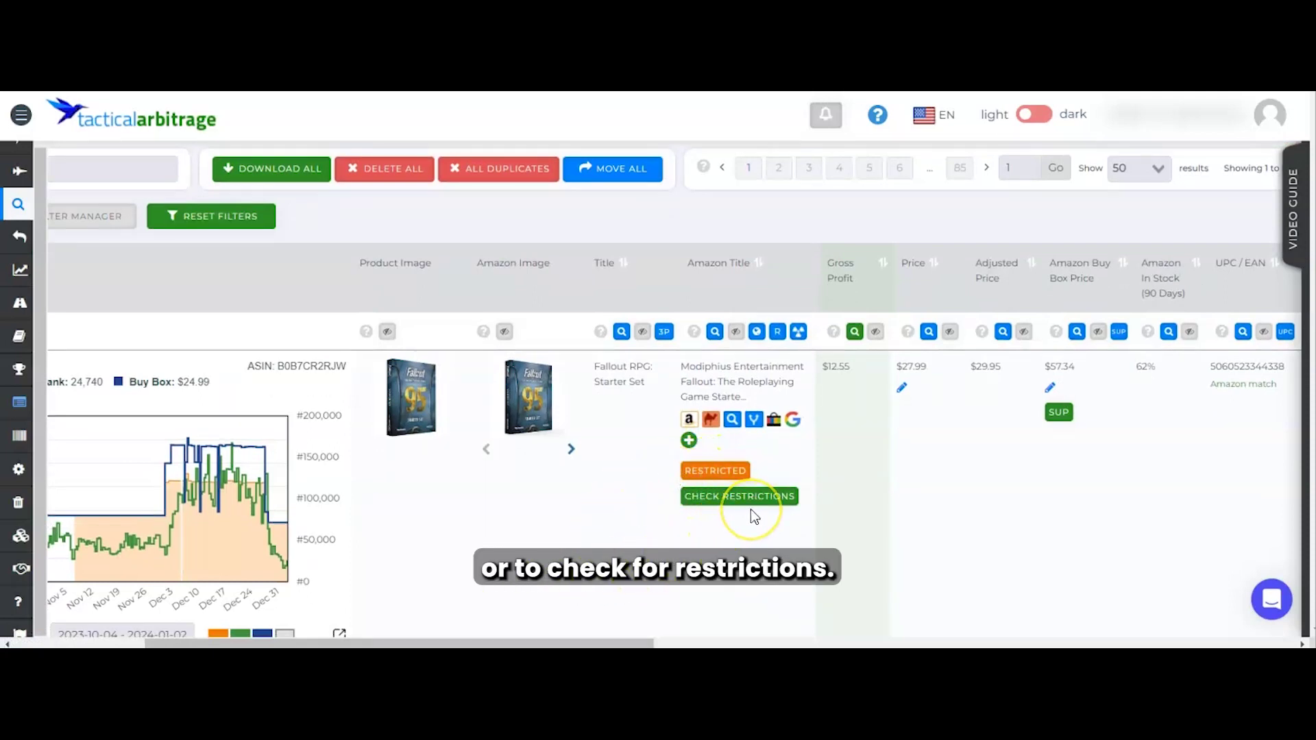
click(771, 505)
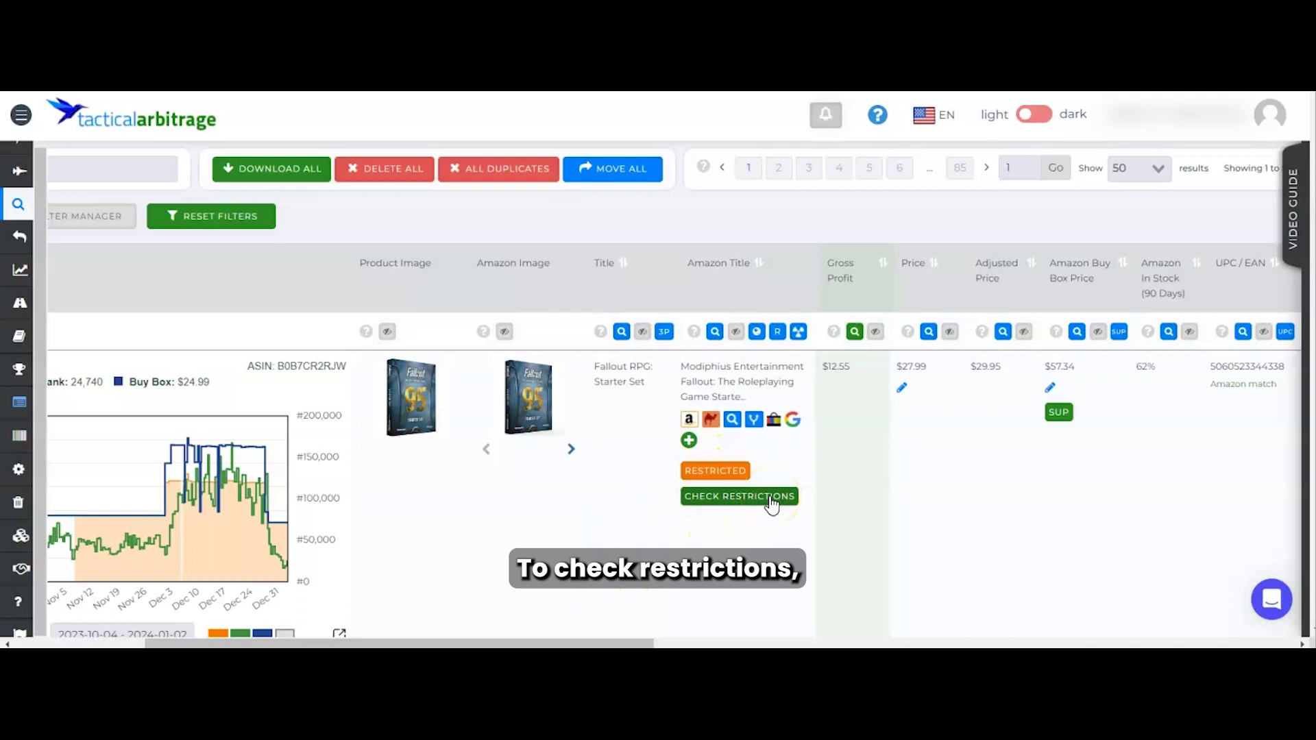
click(772, 501)
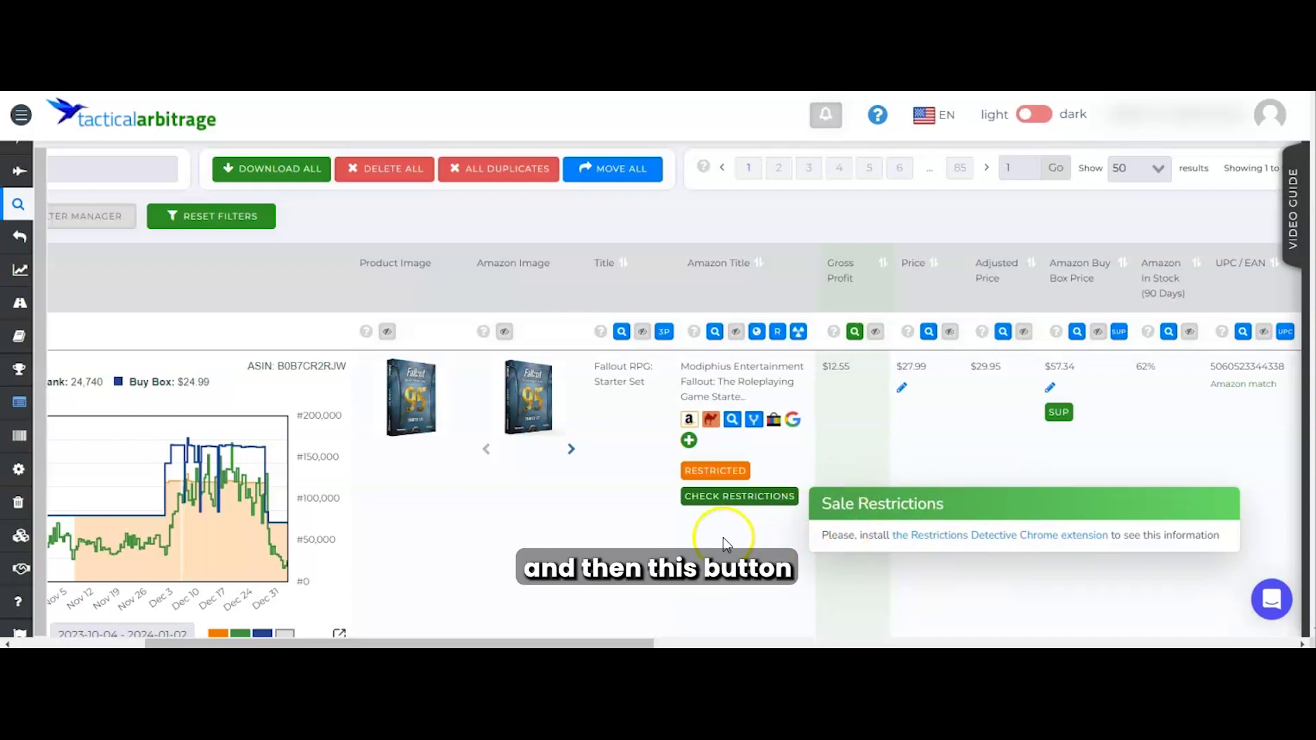
click(684, 584)
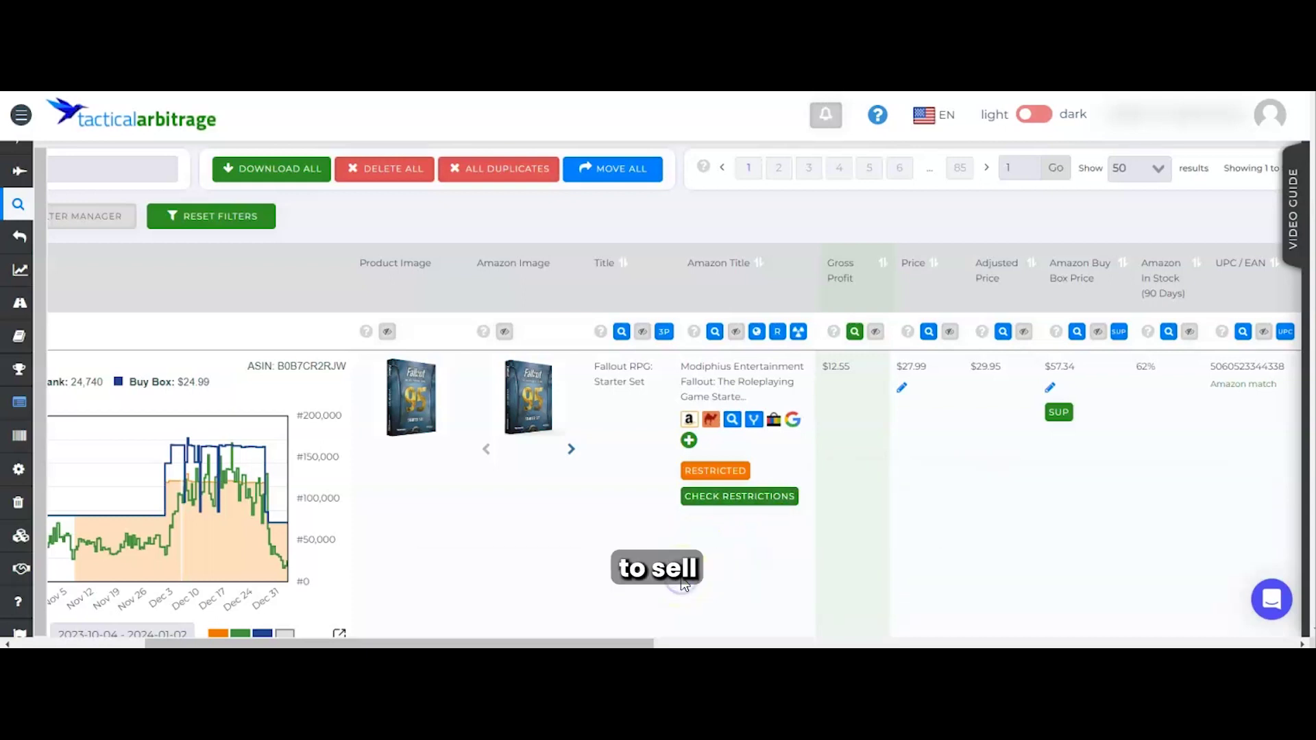
Examine the Exclude option in the Brand column and the Exclude, Mismatch and Reverse options in the ASIN column.
scroll(905, 504, right, 2)
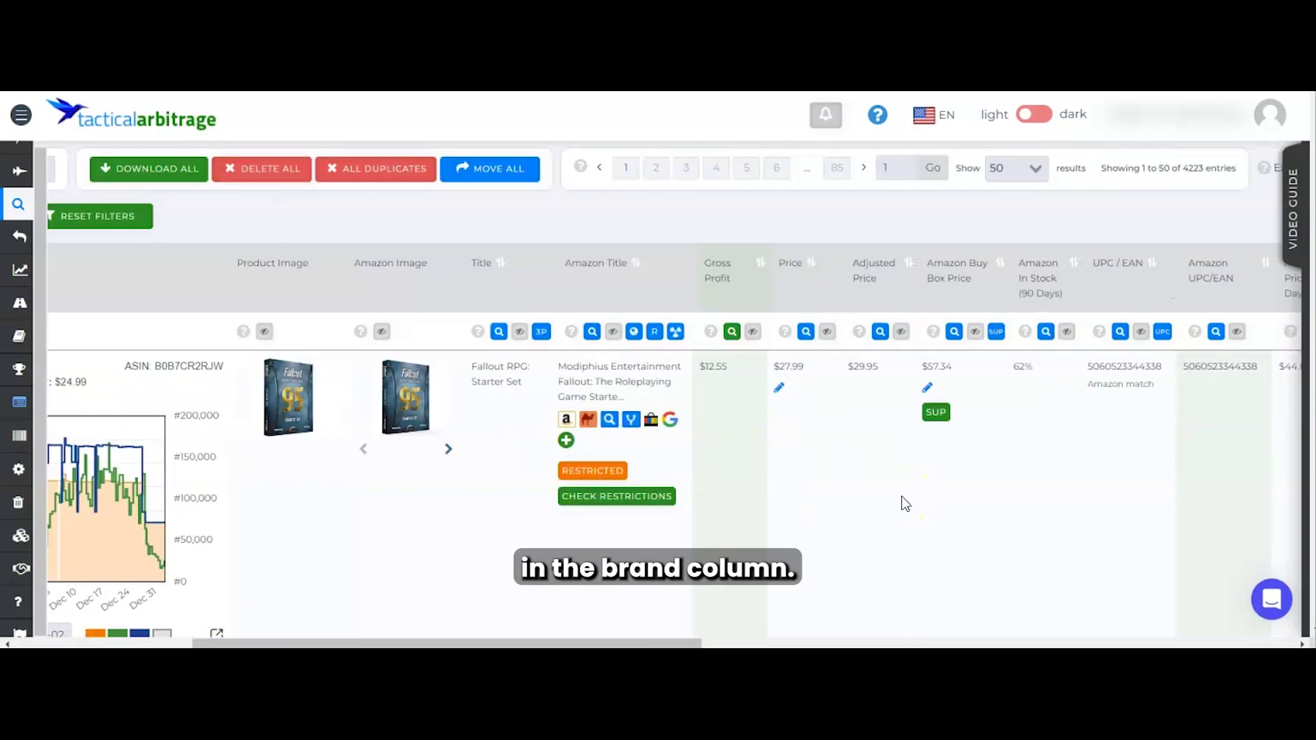
scroll(903, 502, right, 10)
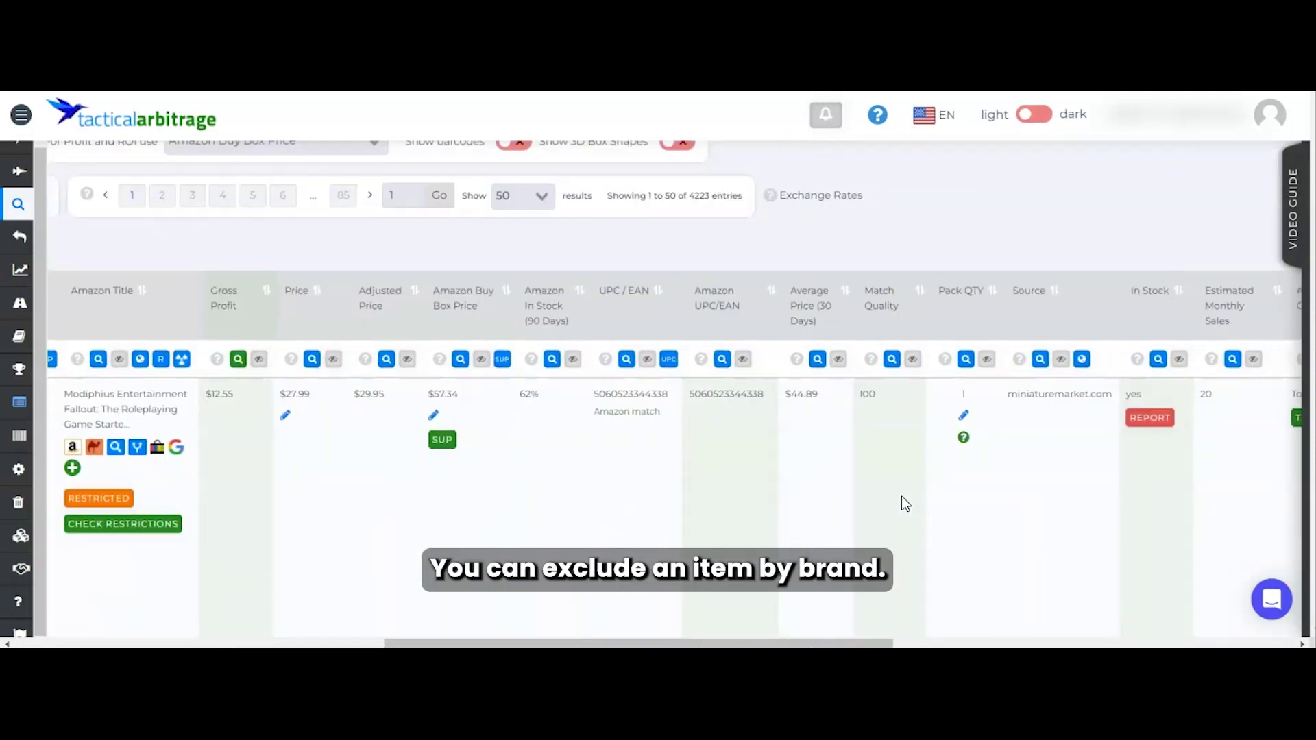
scroll(902, 495, right, 5)
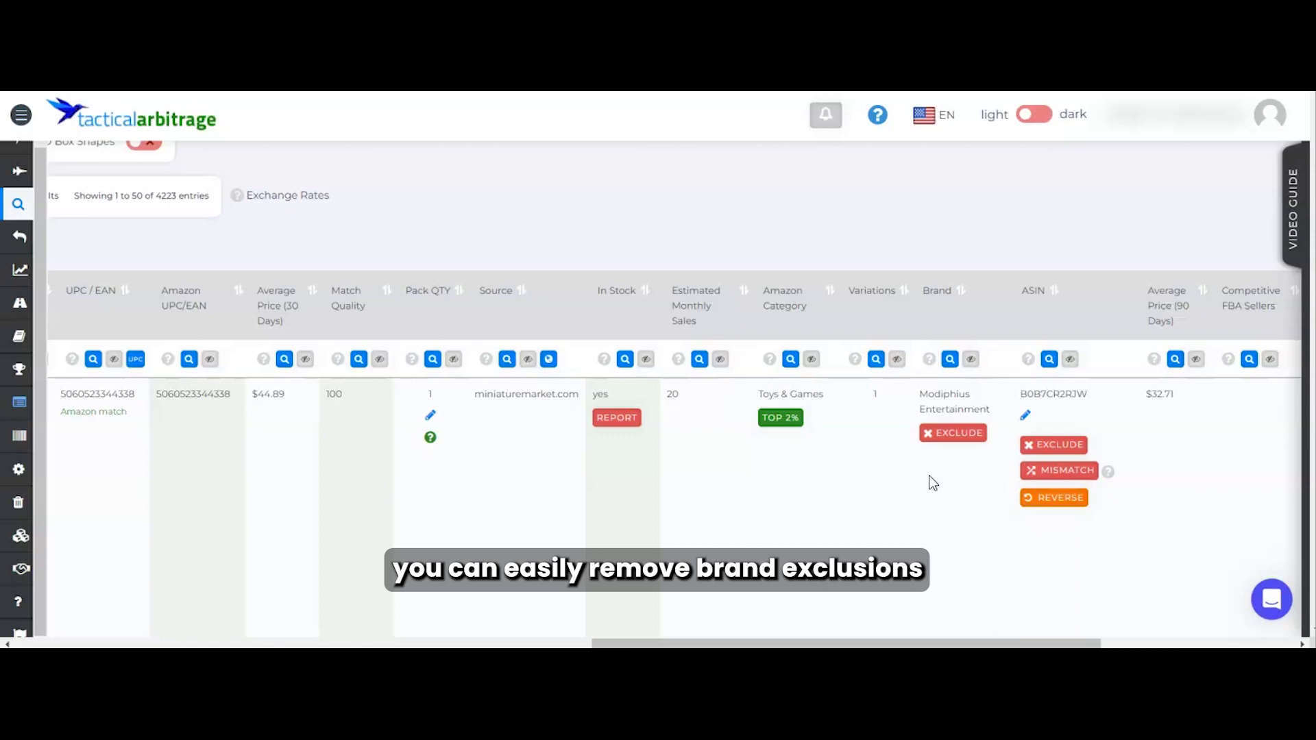
scroll(895, 535, right, 3)
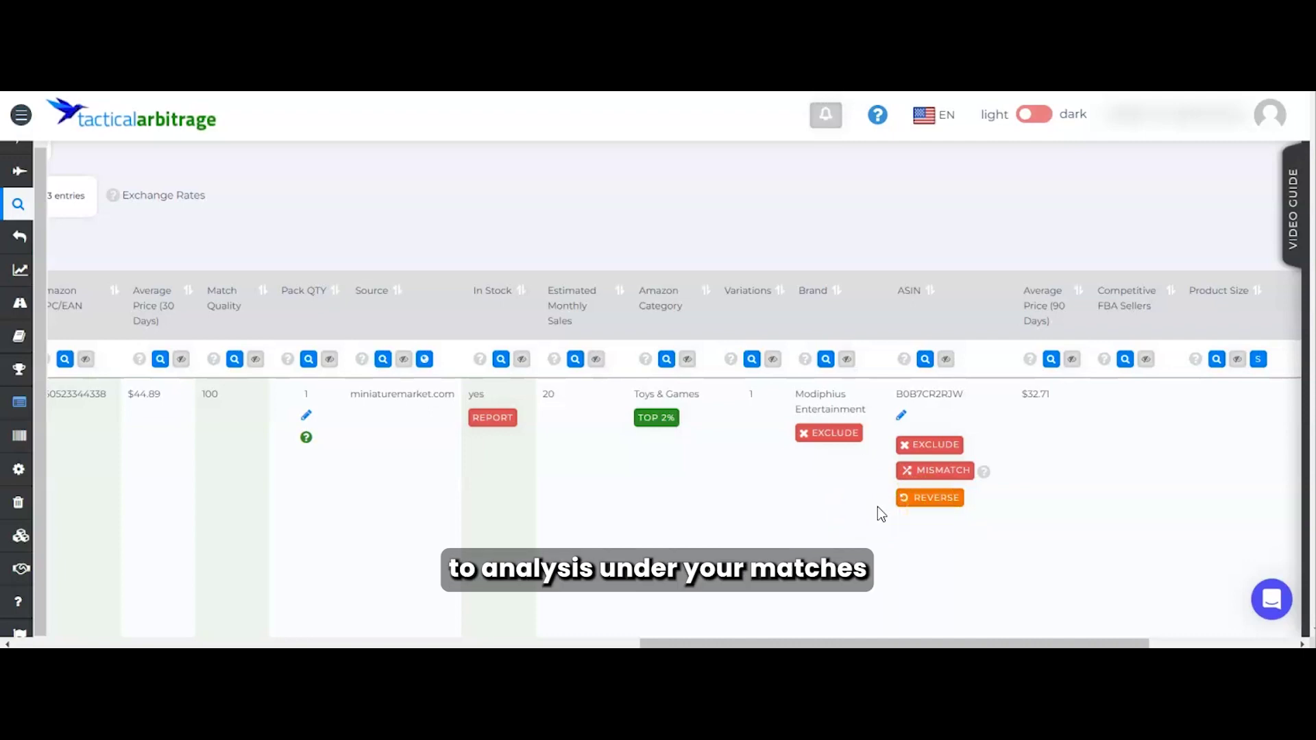
Return toward the first columns of the results table and locate the Analysis section in the site navigation.
scroll(878, 507, left, 7)
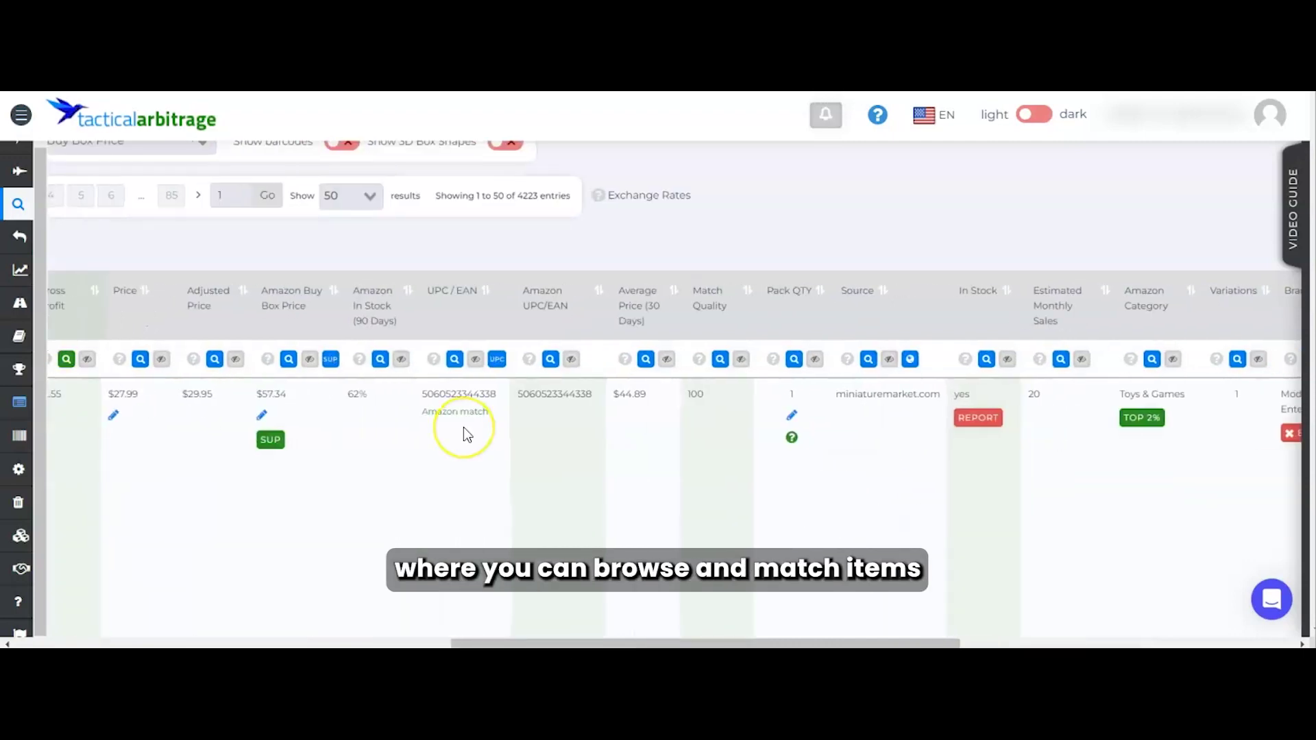
scroll(464, 426, left, 6)
scroll(430, 426, left, 5)
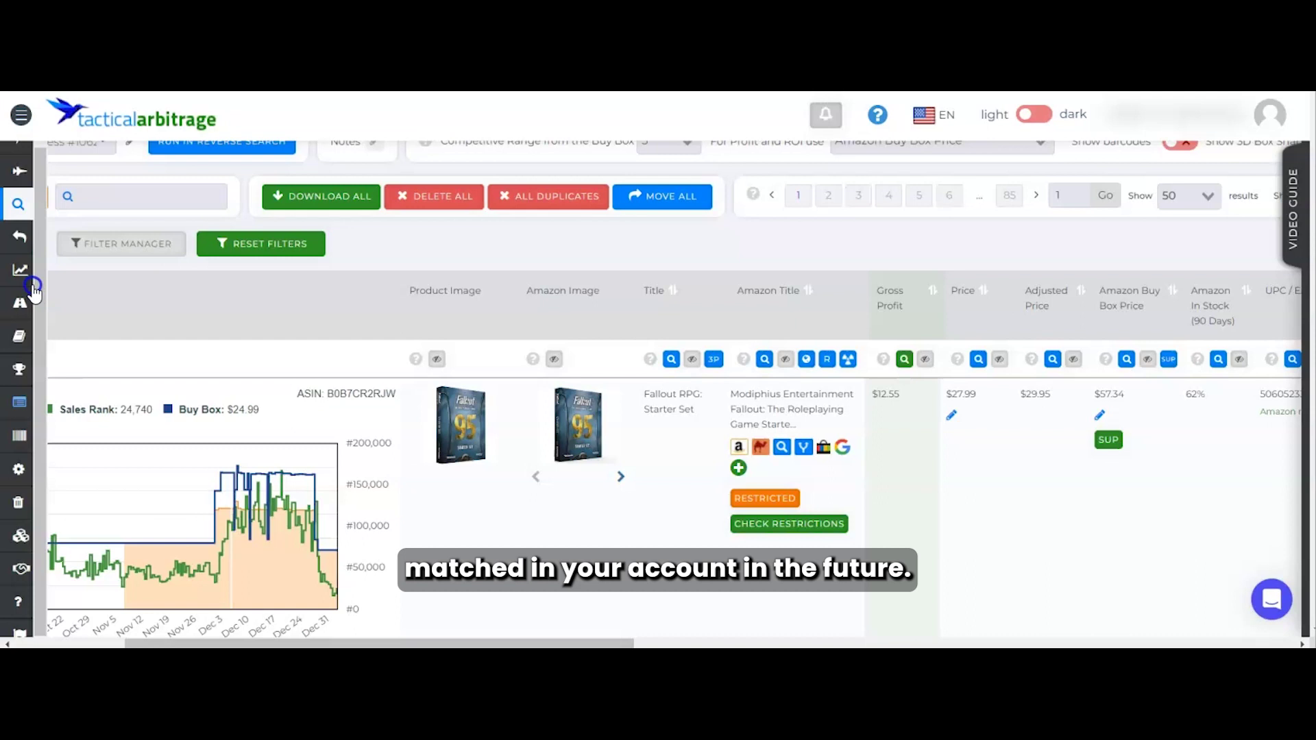
mouse_move(17, 282)
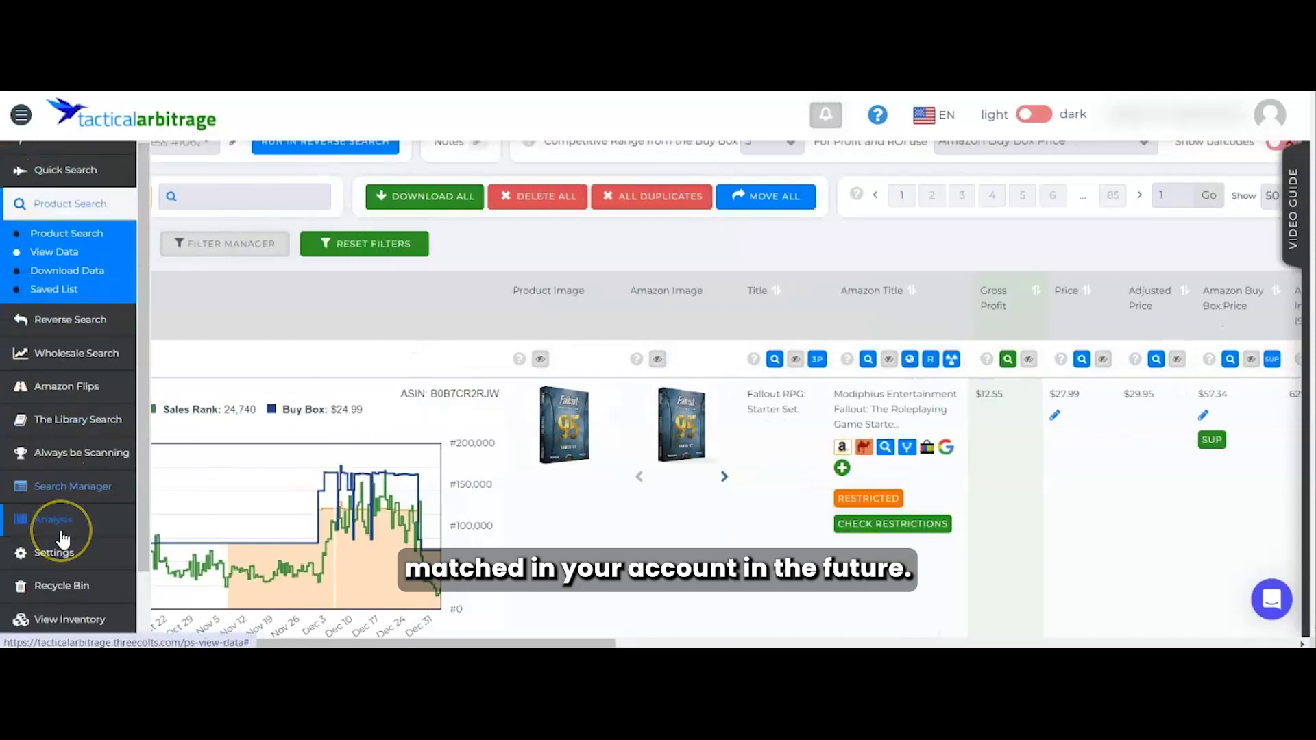